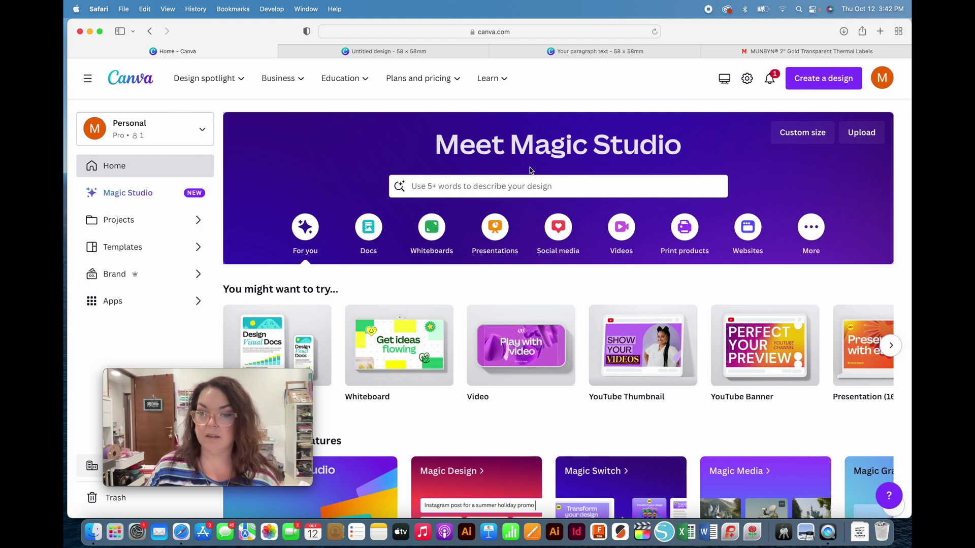
Create a blank custom-size design 58 mm wide by 58 mm high, in millimetres.
{"action": "scroll", "coordinate": [529, 169], "scroll_direction": "down", "scroll_amount": 1}
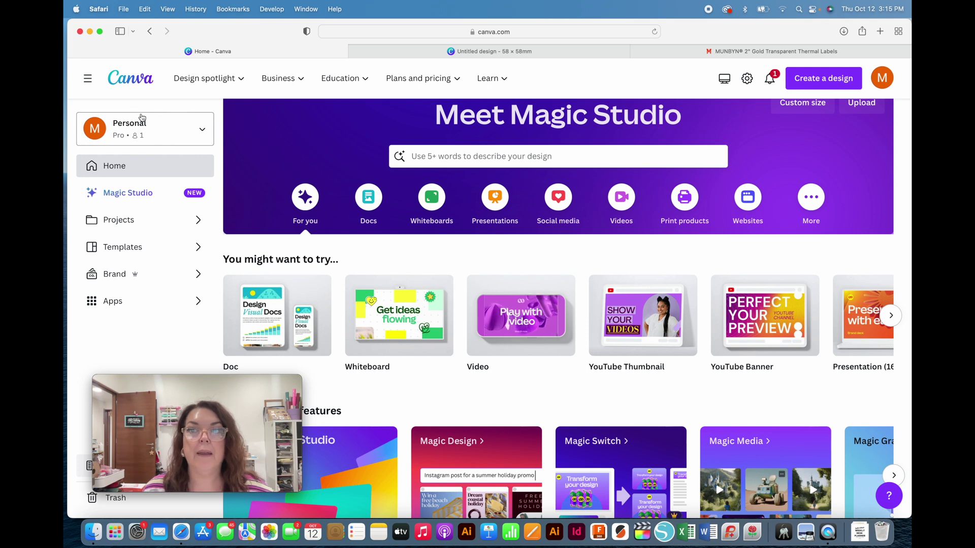
{"action": "scroll", "coordinate": [386, 110], "scroll_direction": "down", "scroll_amount": 1}
{"action": "scroll", "coordinate": [386, 111], "scroll_direction": "up", "scroll_amount": 1}
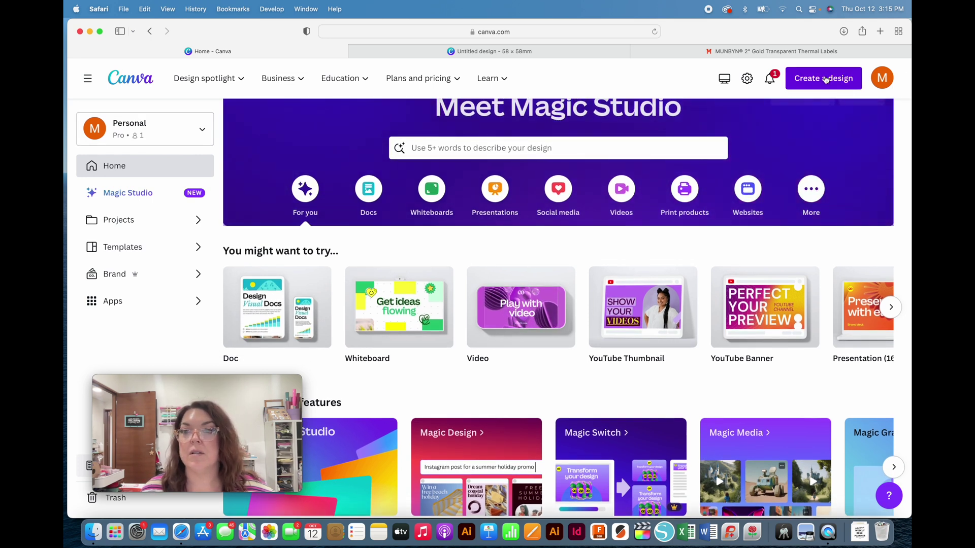
{"action": "left_click", "coordinate": [825, 79]}
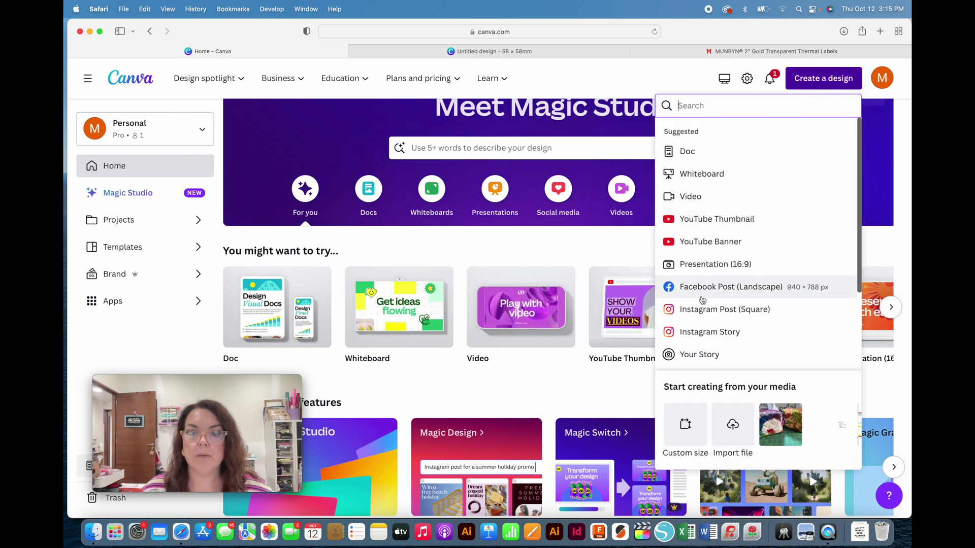
{"action": "left_click", "coordinate": [685, 425]}
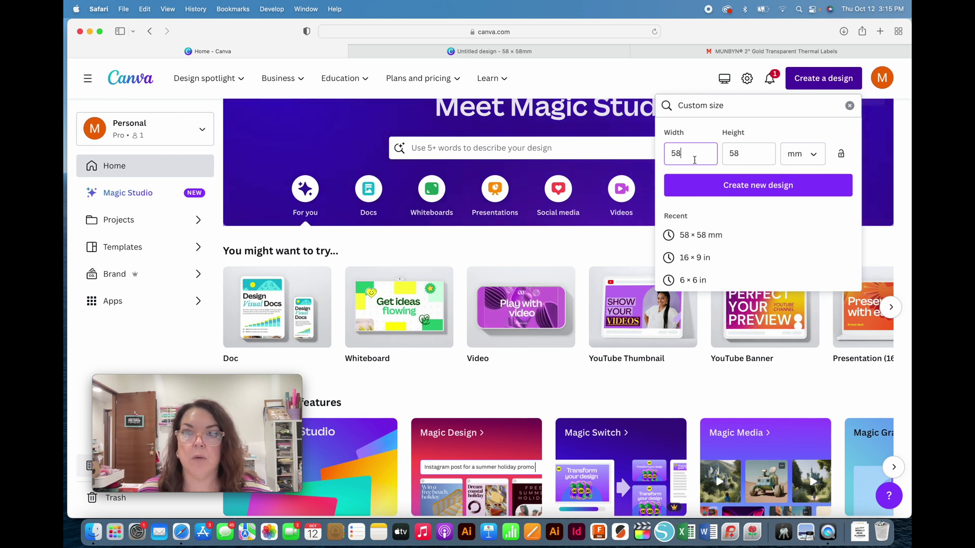
{"action": "left_click", "coordinate": [812, 157]}
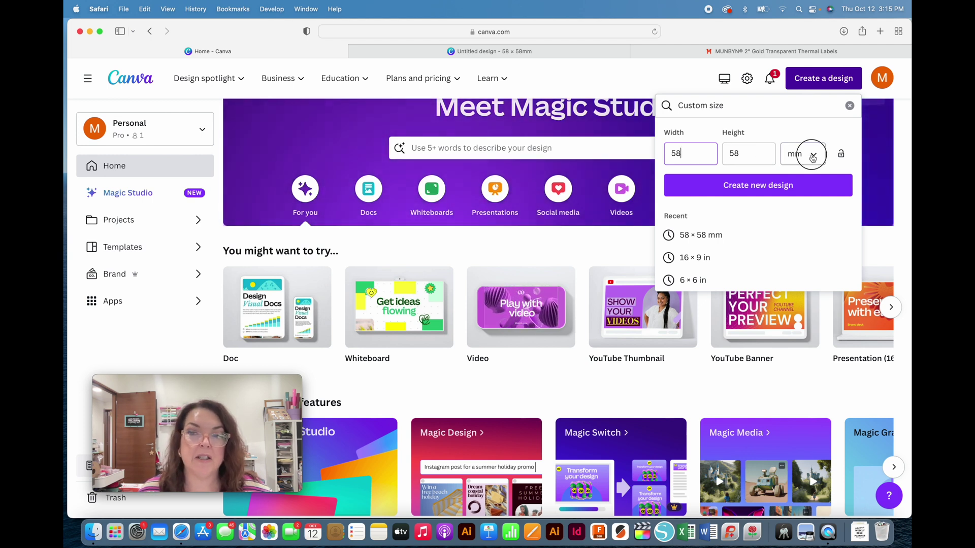
{"action": "left_click", "coordinate": [811, 154]}
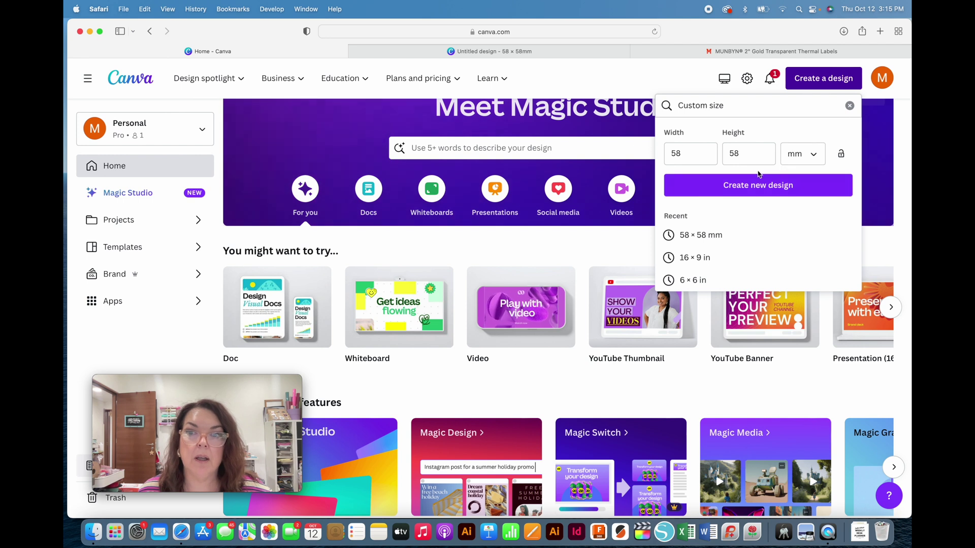
{"action": "left_click", "coordinate": [751, 185]}
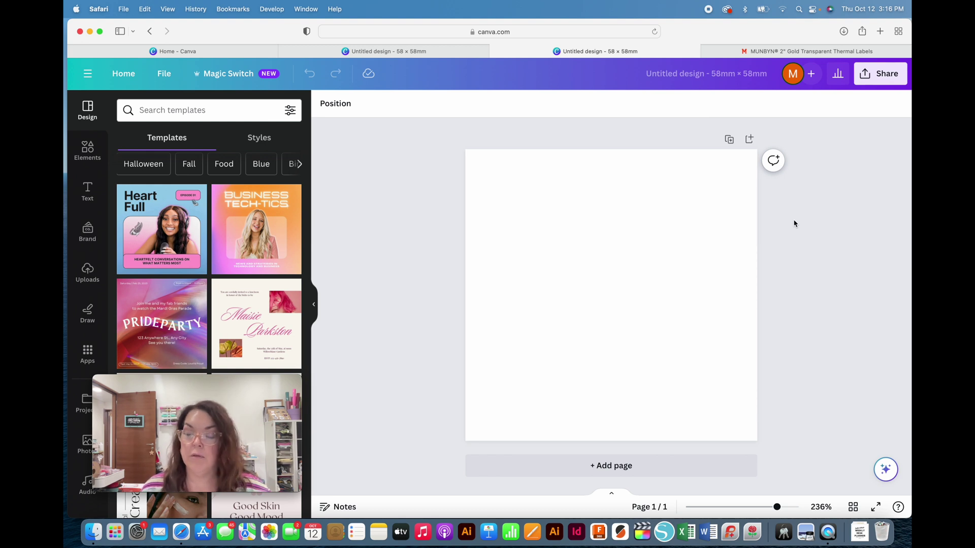
Search the Elements library for CIRCLE and add the plain circle shape to the page.
{"action": "left_click", "coordinate": [88, 151]}
{"action": "left_click", "coordinate": [176, 110]}
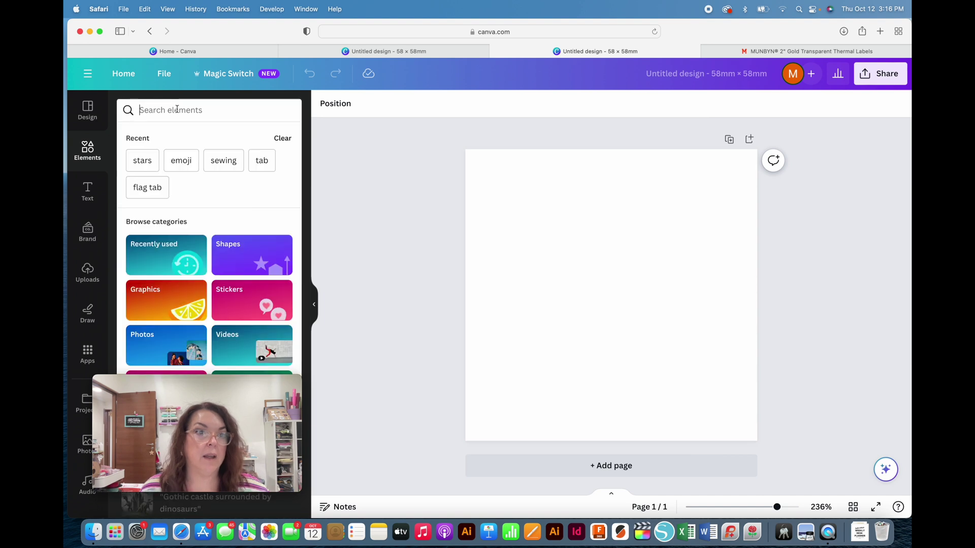
{"action": "type", "text": "ClR"}
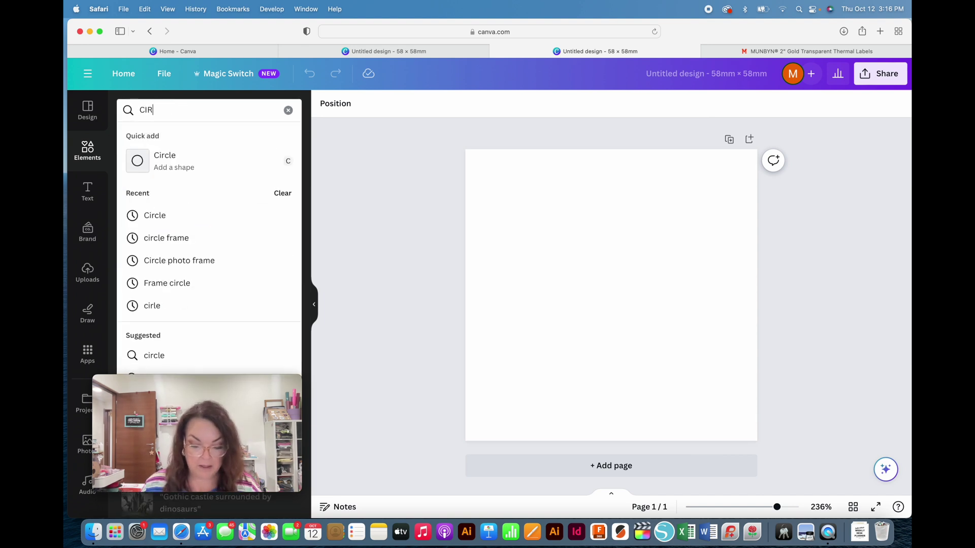
{"action": "type", "text": "CLE"}
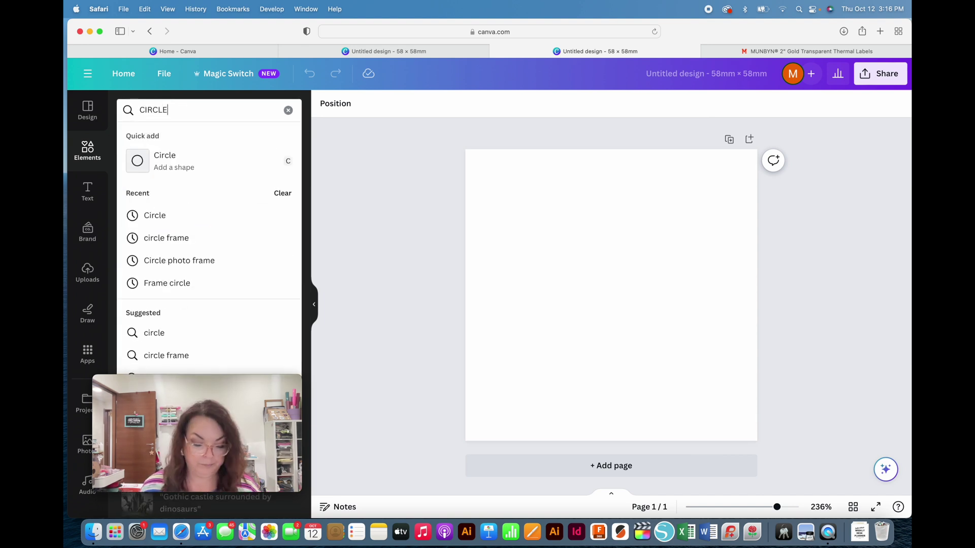
{"action": "key", "text": "Return"}
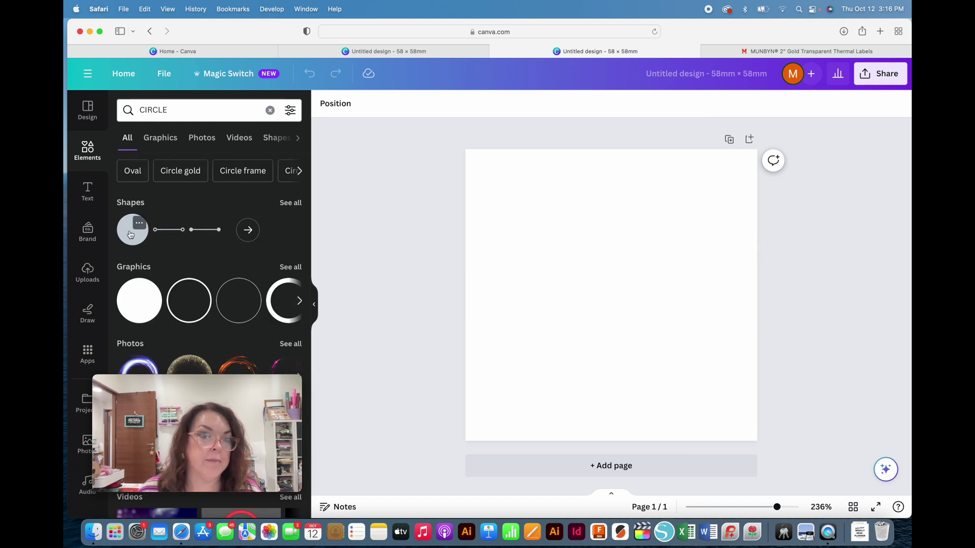
{"action": "left_click", "coordinate": [131, 234]}
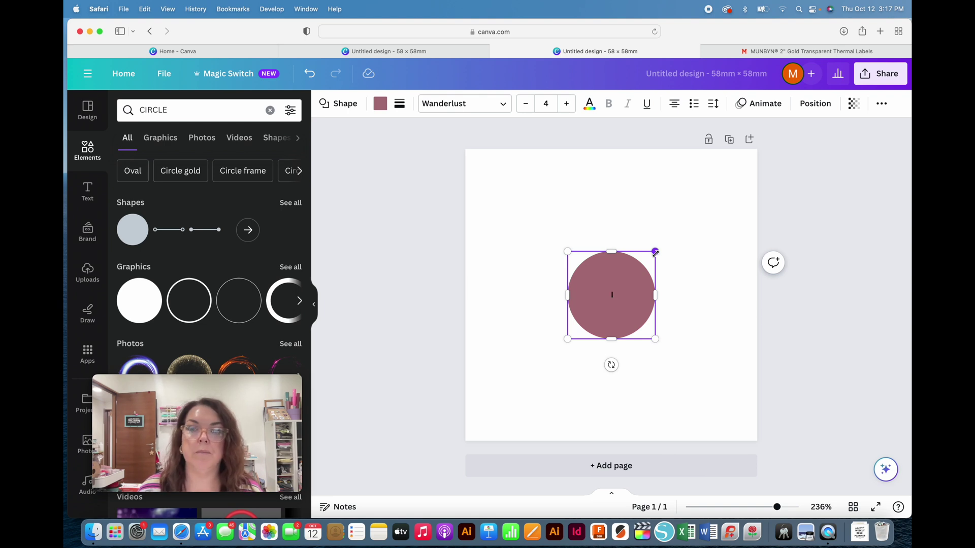
Resize the circle to about 51 × 51 mm and centre it on the page.
{"action": "left_click_drag", "start_coordinate": [655, 252], "coordinate": [751, 145]}
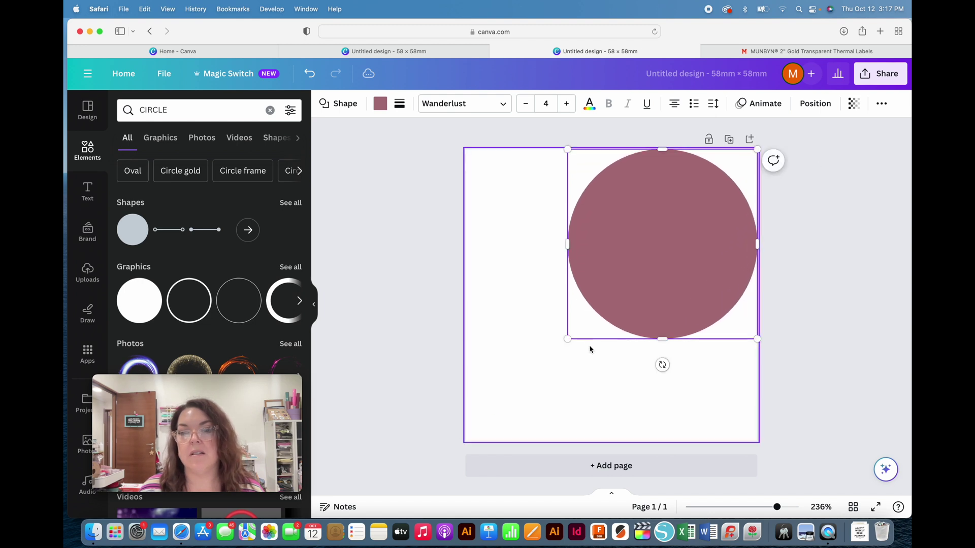
{"action": "left_click_drag", "start_coordinate": [567, 339], "coordinate": [504, 406]}
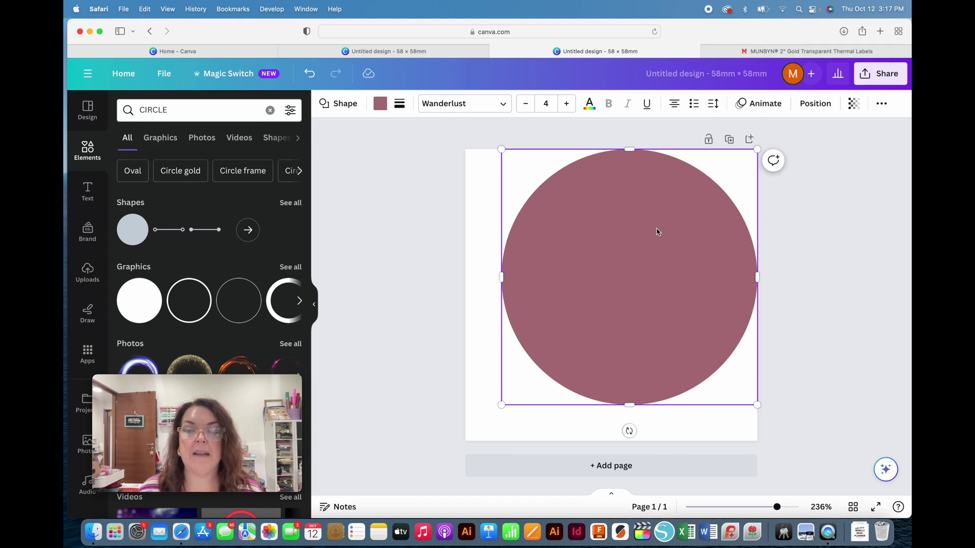
{"action": "left_click_drag", "start_coordinate": [656, 230], "coordinate": [640, 245]}
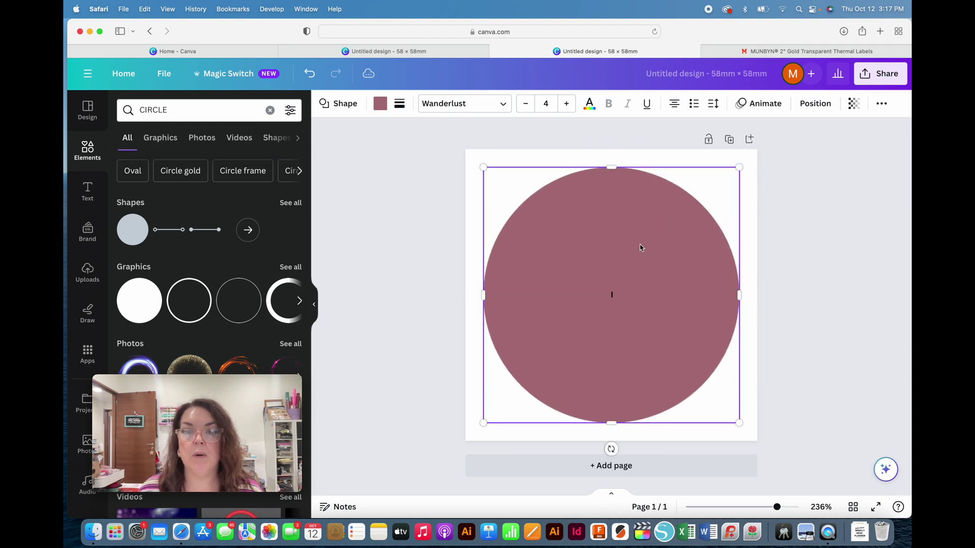
{"action": "left_click_drag", "start_coordinate": [739, 167], "coordinate": [739, 167]}
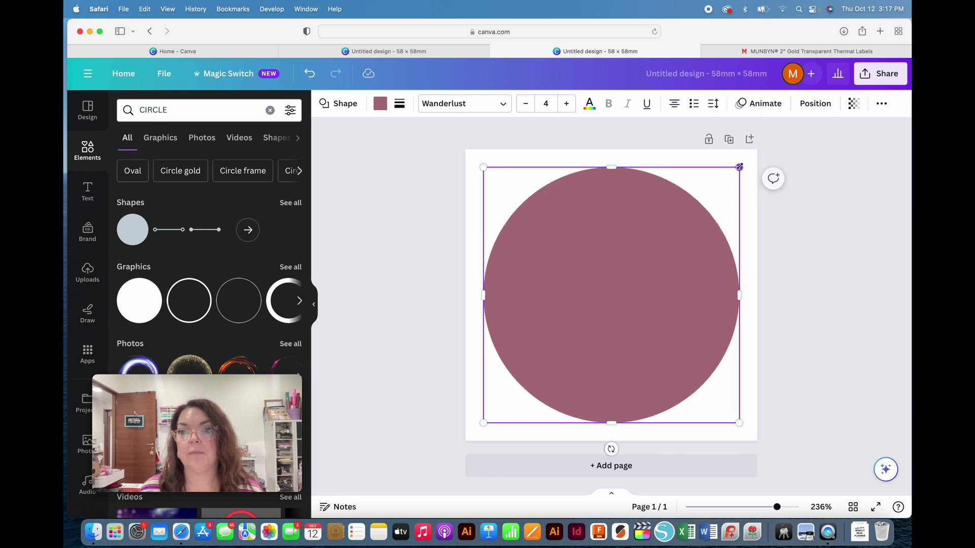
{"action": "mouse_move", "coordinate": [637, 242]}
{"action": "left_mouse_down"}
{"action": "mouse_move", "coordinate": [649, 239]}
{"action": "mouse_move", "coordinate": [636, 239]}
{"action": "left_mouse_up"}
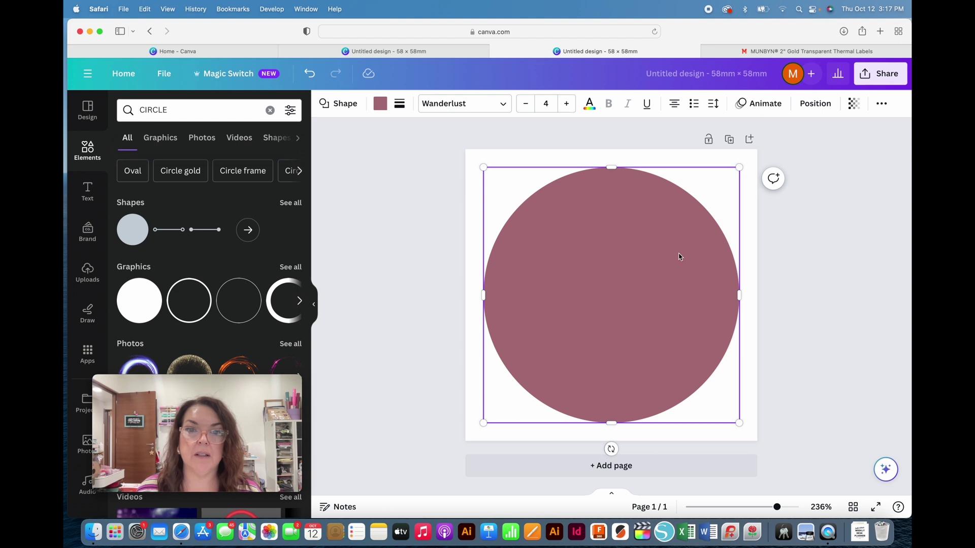
{"action": "key", "text": "Return"}
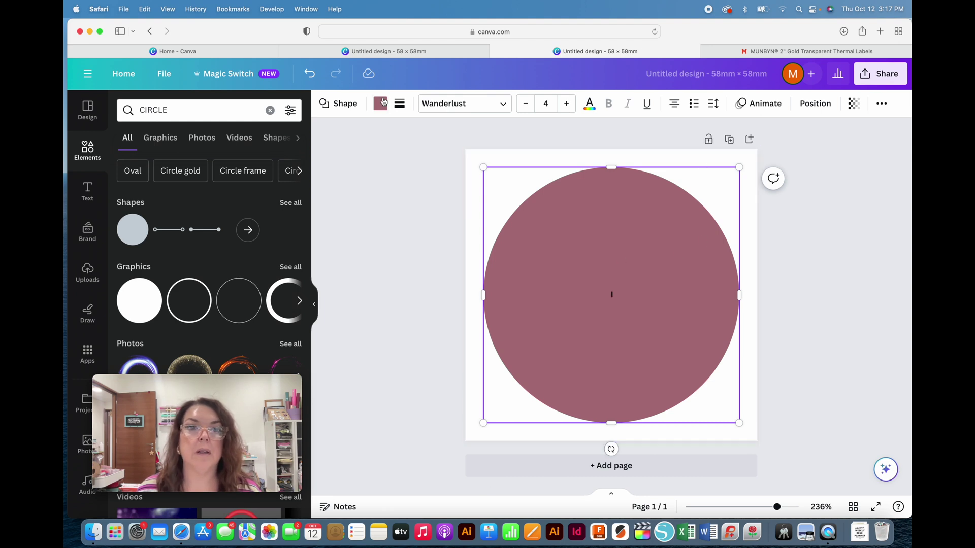
Fill the circle with the pale #f8f4f1 Brand Kit colour, then deselect it.
{"action": "left_click", "coordinate": [381, 103]}
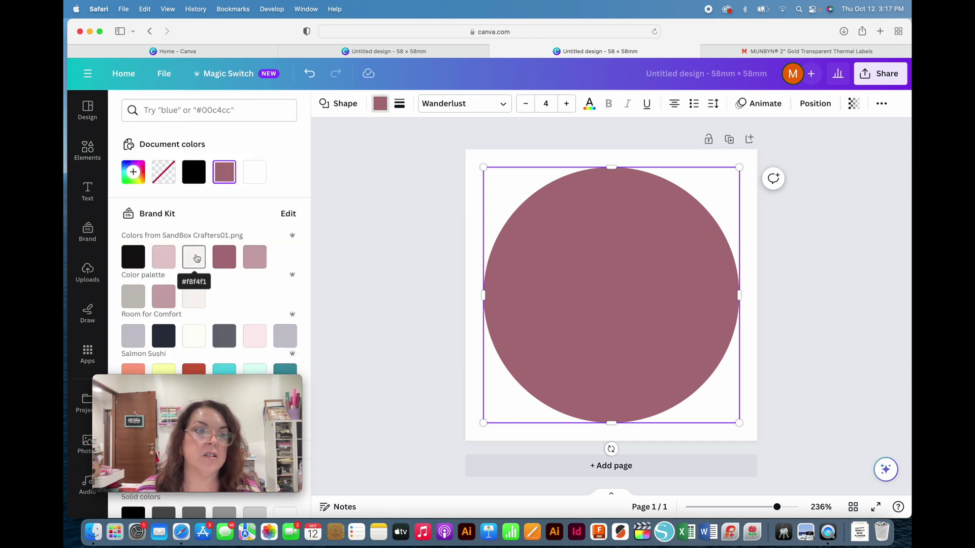
{"action": "left_click", "coordinate": [196, 258]}
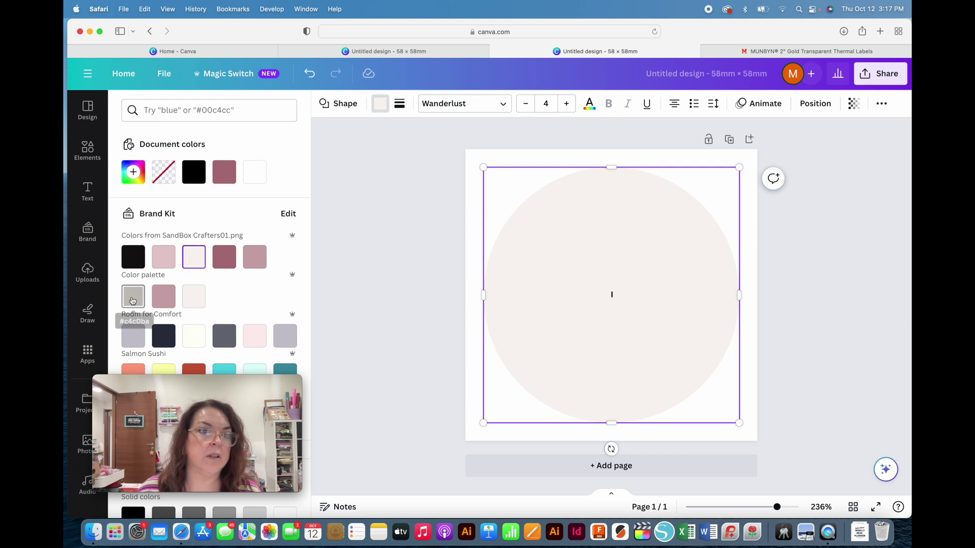
{"action": "left_click", "coordinate": [133, 301]}
{"action": "left_click", "coordinate": [194, 258]}
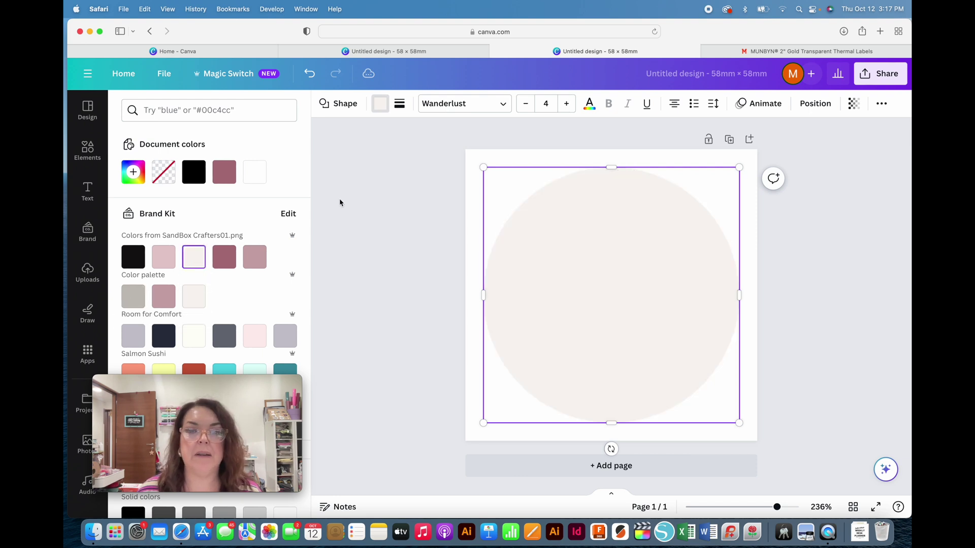
{"action": "key", "text": "Escape"}
{"action": "left_click", "coordinate": [802, 269]}
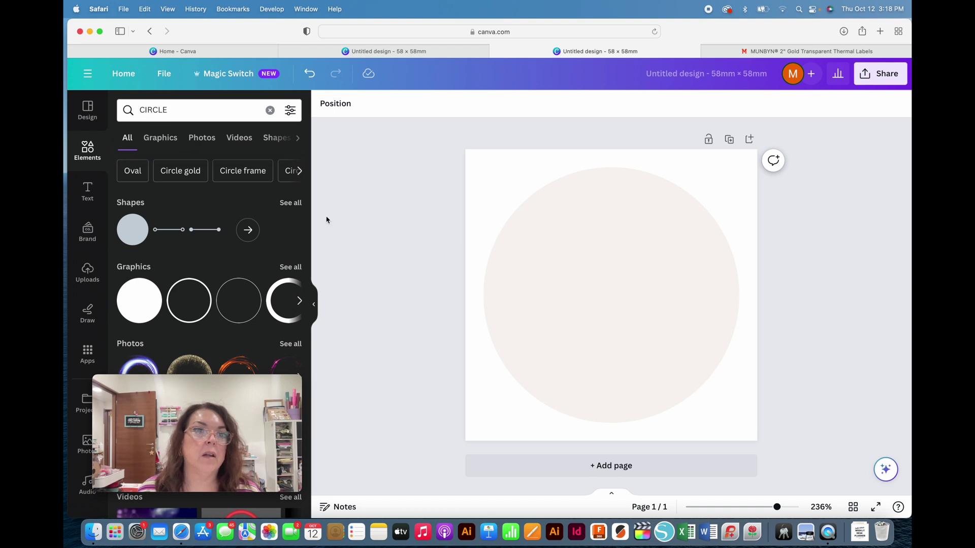
Try the pink starburst graphic from Elements, delete it, and return to the Text options.
{"action": "left_click", "coordinate": [87, 192]}
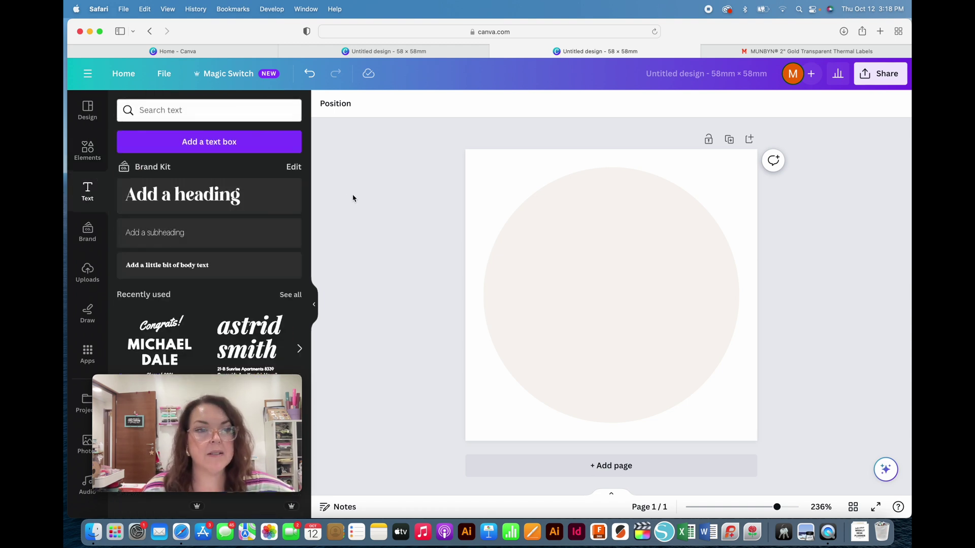
{"action": "left_click", "coordinate": [88, 149]}
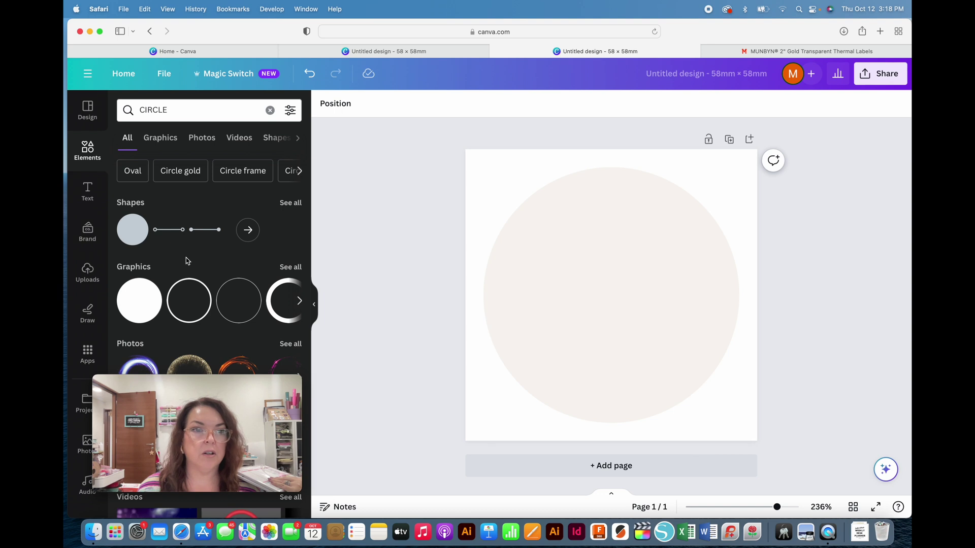
{"action": "scroll", "coordinate": [185, 257], "scroll_direction": "down", "scroll_amount": 10}
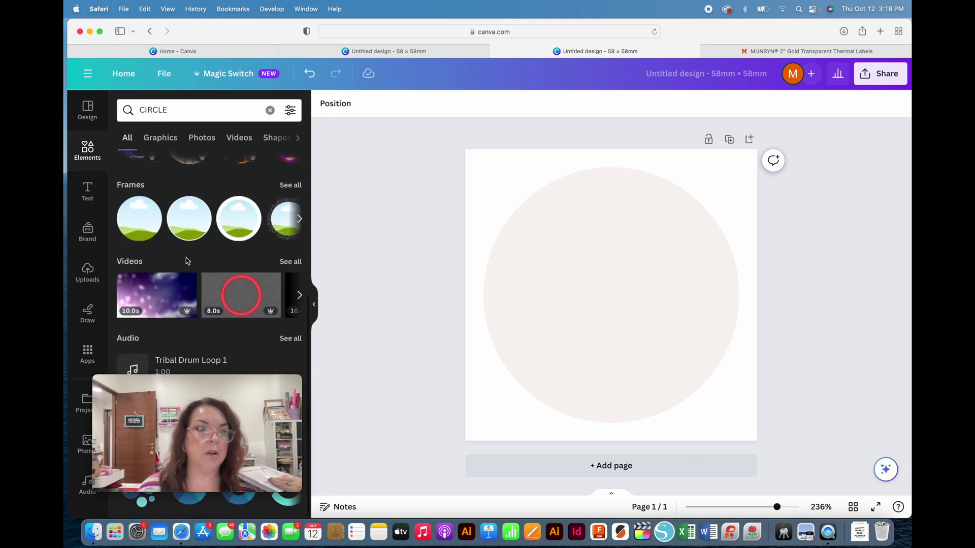
{"action": "left_click", "coordinate": [87, 148]}
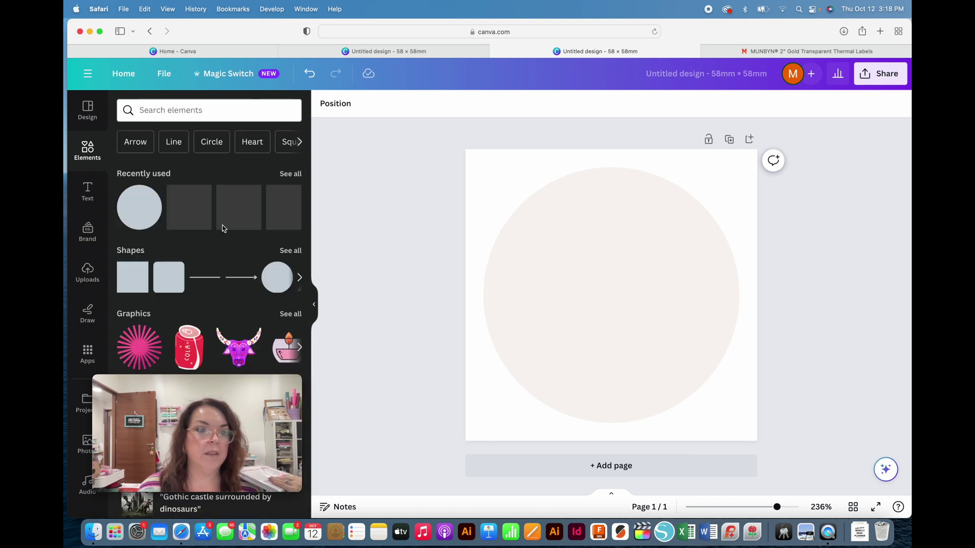
{"action": "scroll", "coordinate": [222, 228], "scroll_direction": "down", "scroll_amount": 3}
{"action": "left_click", "coordinate": [140, 237]}
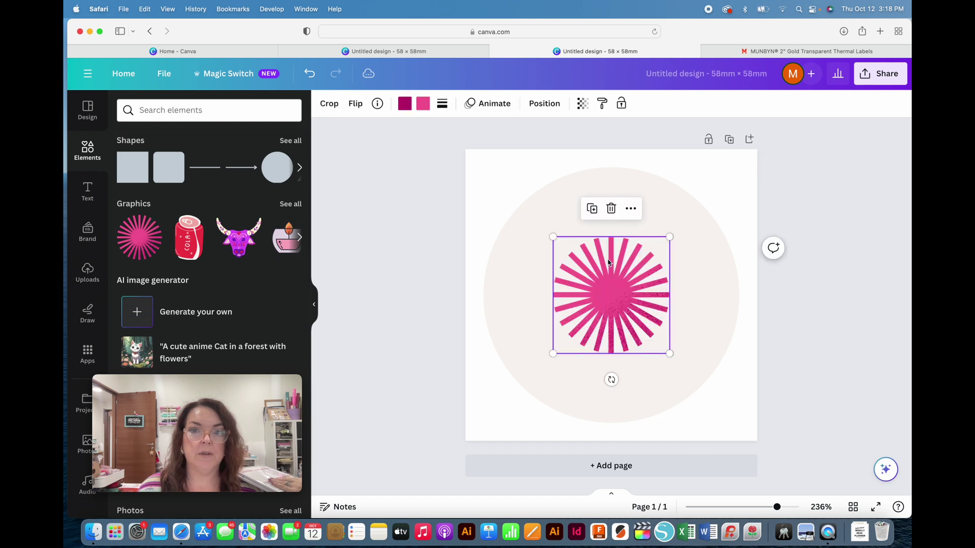
{"action": "key", "text": "Delete"}
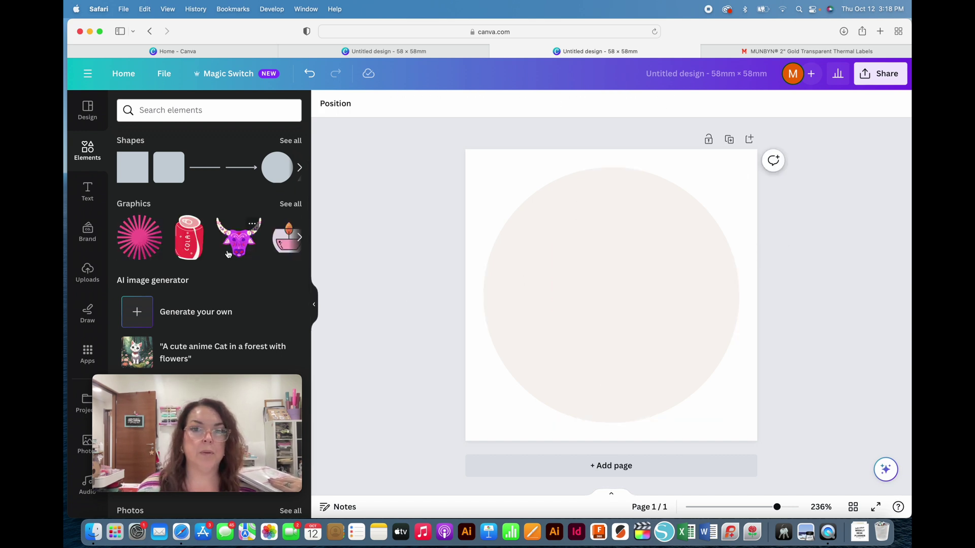
{"action": "scroll", "coordinate": [228, 254], "scroll_direction": "down", "scroll_amount": 10}
{"action": "scroll", "coordinate": [228, 254], "scroll_direction": "up", "scroll_amount": 15}
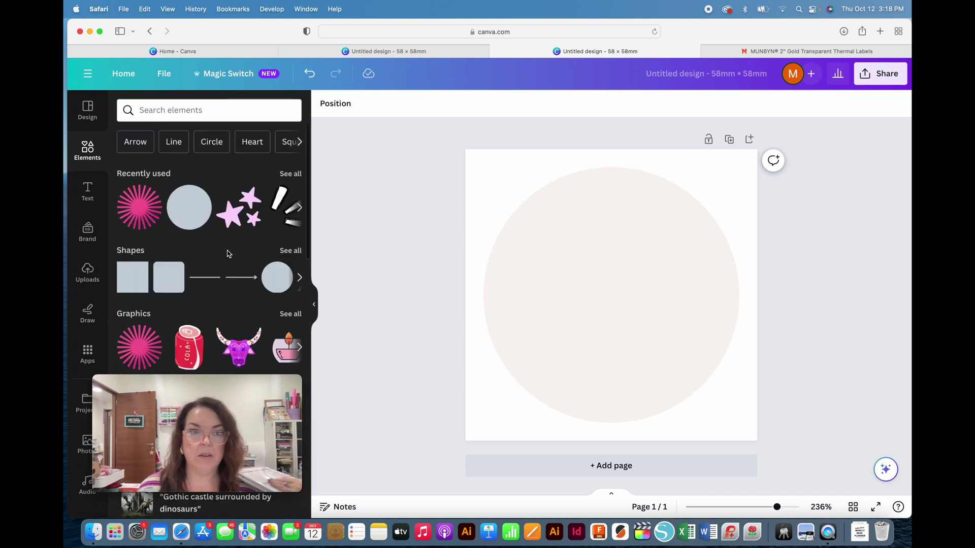
{"action": "left_click", "coordinate": [88, 190]}
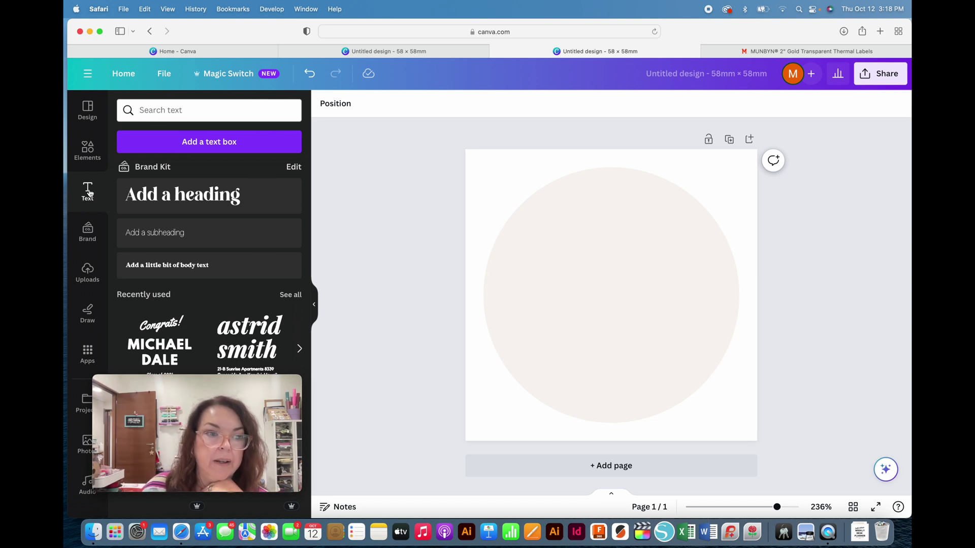
Scroll down through the Text panel's font combination templates.
{"action": "scroll", "coordinate": [242, 201], "scroll_direction": "down", "scroll_amount": 3}
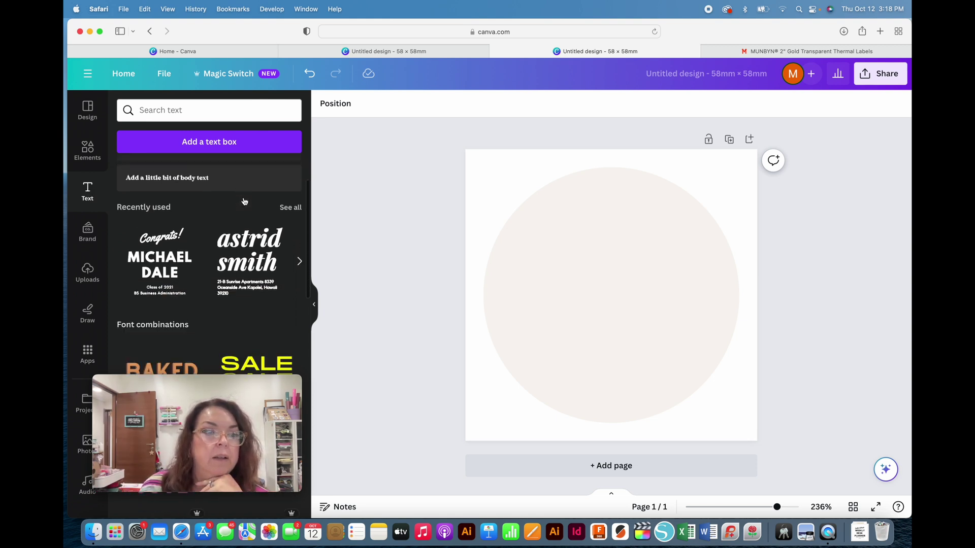
{"action": "scroll", "coordinate": [244, 202], "scroll_direction": "down", "scroll_amount": 2}
{"action": "scroll", "coordinate": [244, 202], "scroll_direction": "down", "scroll_amount": 5}
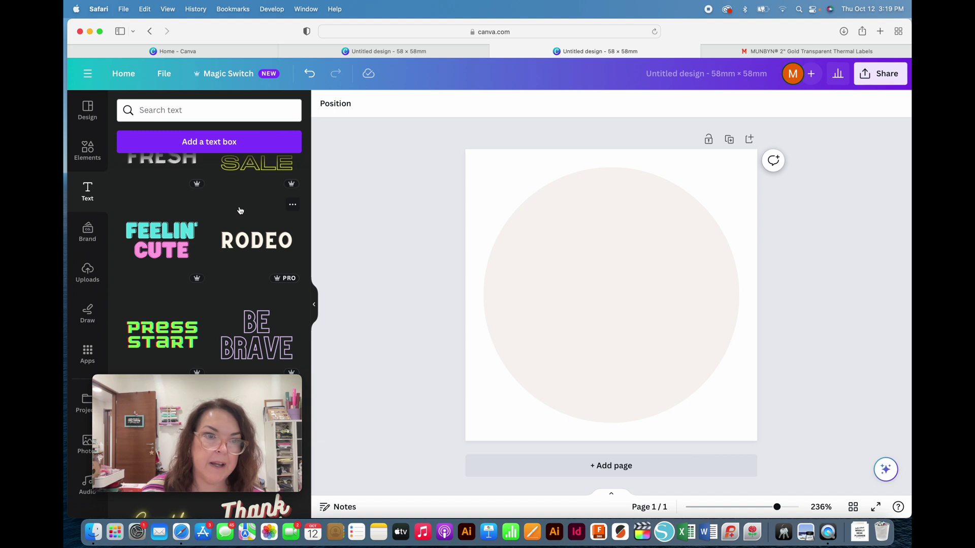
{"action": "scroll", "coordinate": [240, 210], "scroll_direction": "down", "scroll_amount": 5}
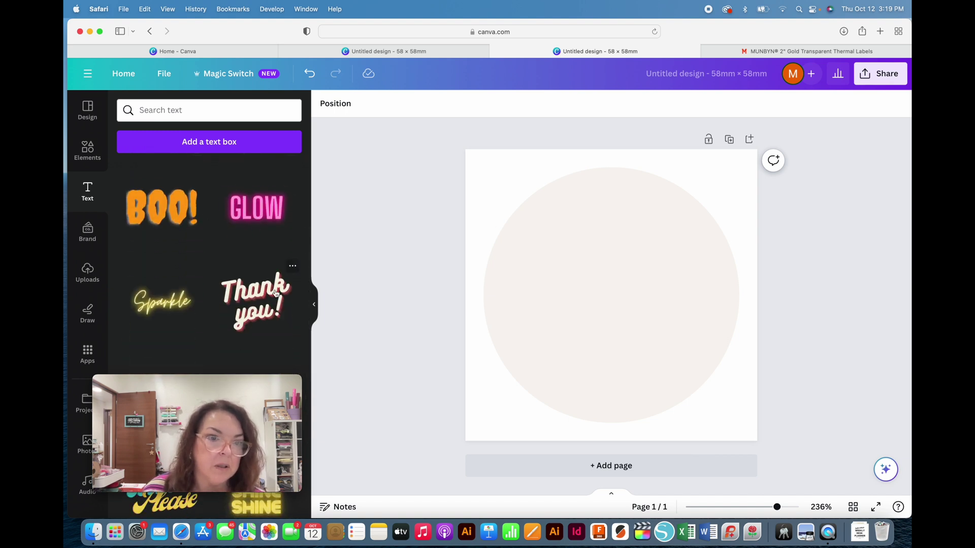
{"action": "scroll", "coordinate": [242, 244], "scroll_direction": "down", "scroll_amount": 6}
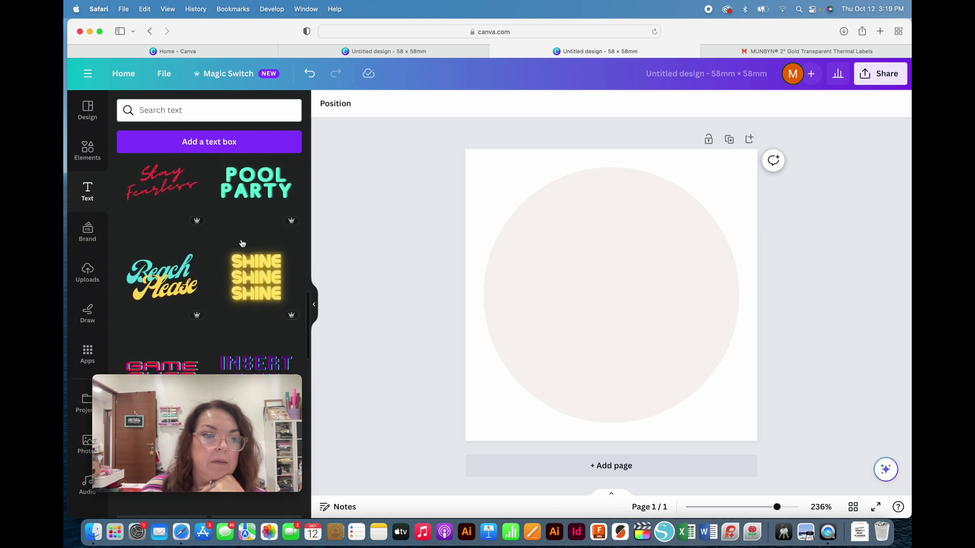
{"action": "scroll", "coordinate": [242, 244], "scroll_direction": "down", "scroll_amount": 4}
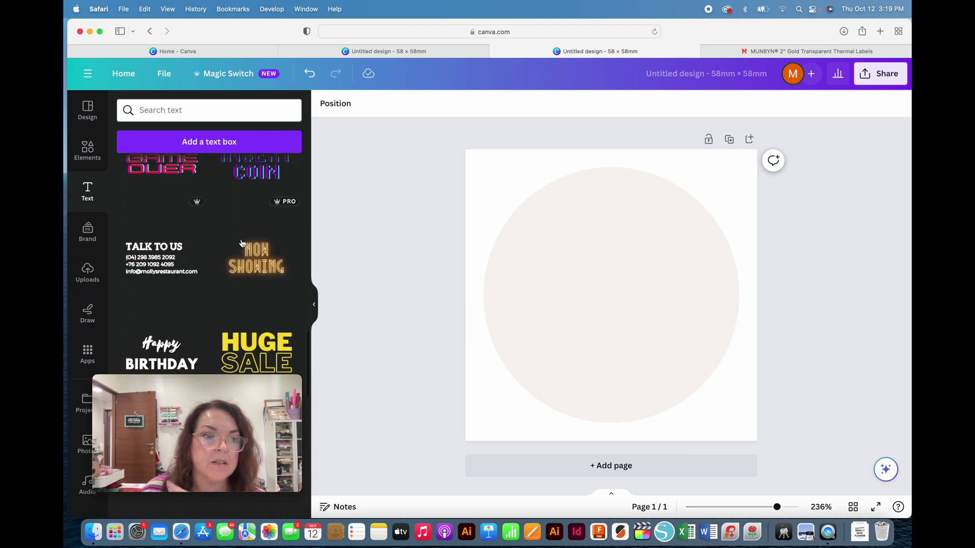
{"action": "scroll", "coordinate": [242, 244], "scroll_direction": "down", "scroll_amount": 3}
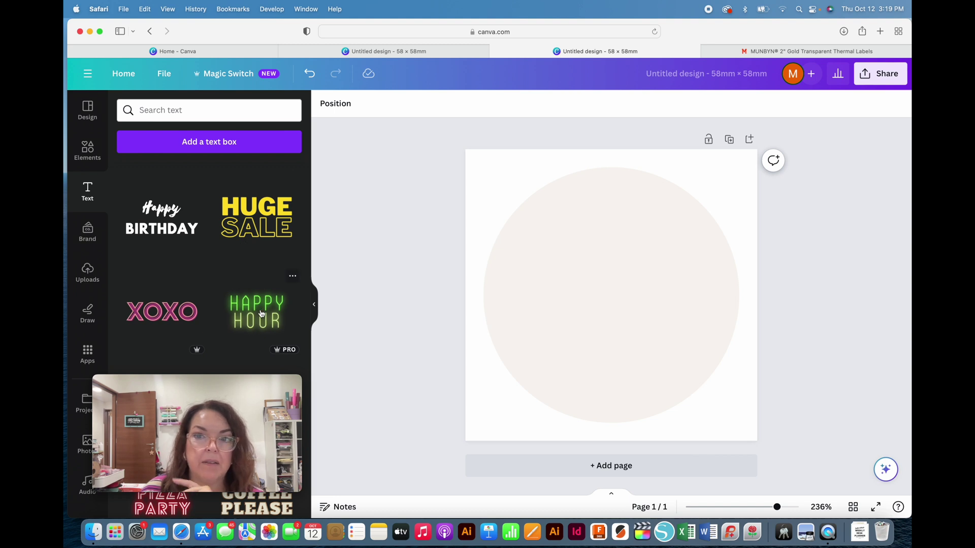
{"action": "left_click", "coordinate": [260, 313]}
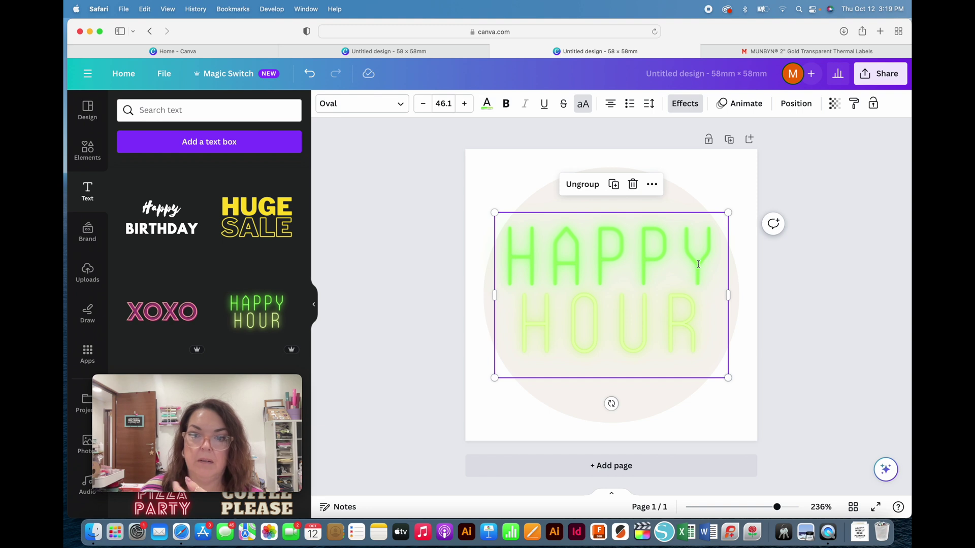
{"action": "mouse_move", "coordinate": [611, 403]}
{"action": "left_mouse_down"}
{"action": "mouse_move", "coordinate": [623, 395]}
{"action": "mouse_move", "coordinate": [614, 401]}
{"action": "left_mouse_up"}
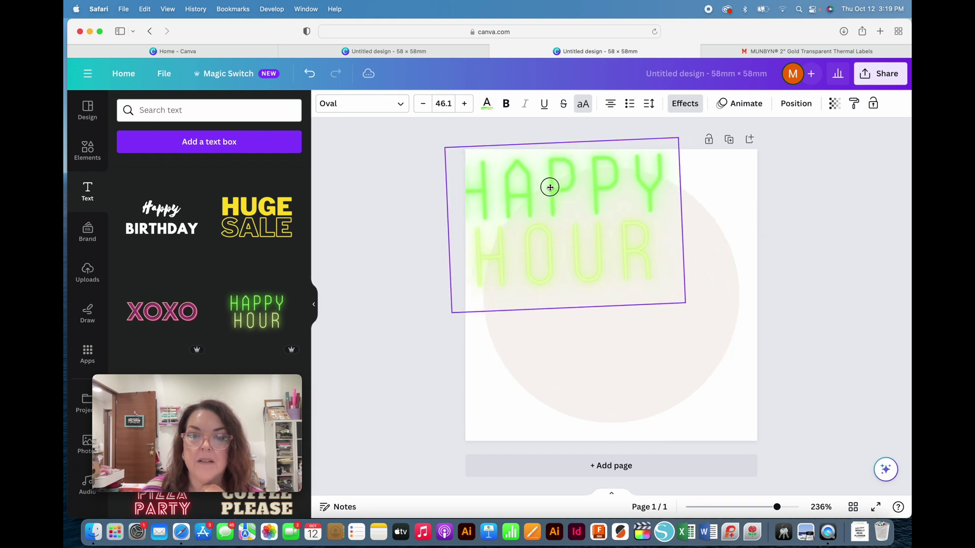
{"action": "left_click_drag", "start_coordinate": [550, 188], "coordinate": [596, 242]}
{"action": "key", "text": "Delete"}
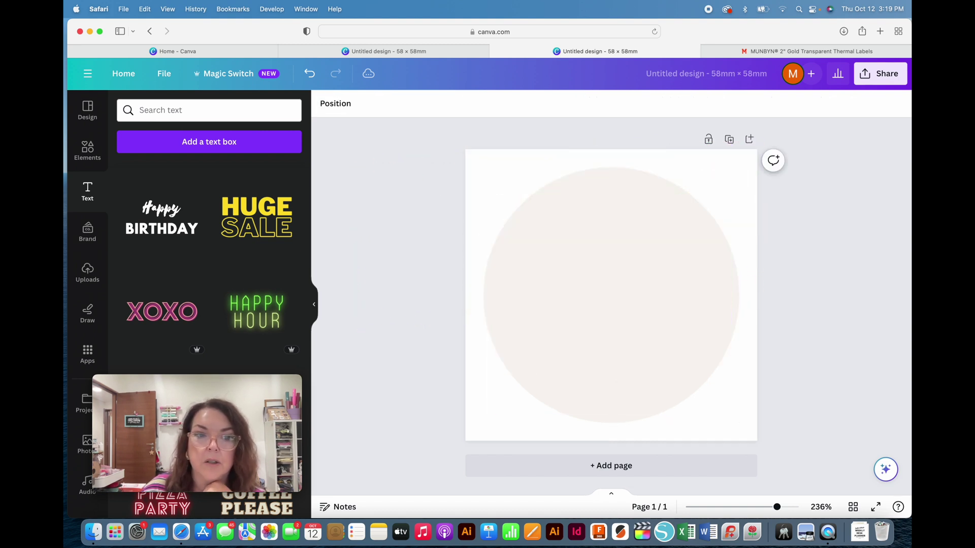
{"action": "left_click", "coordinate": [259, 225]}
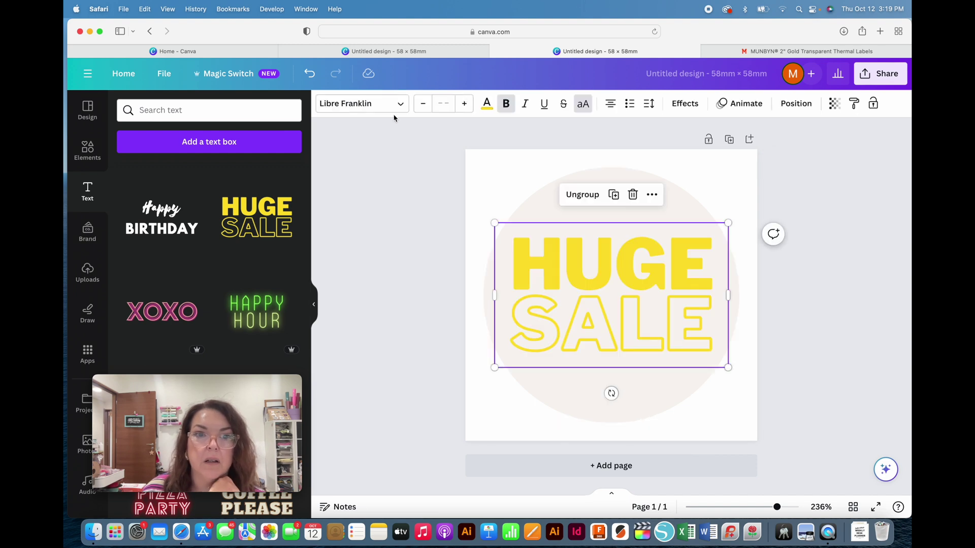
{"action": "left_click", "coordinate": [486, 103]}
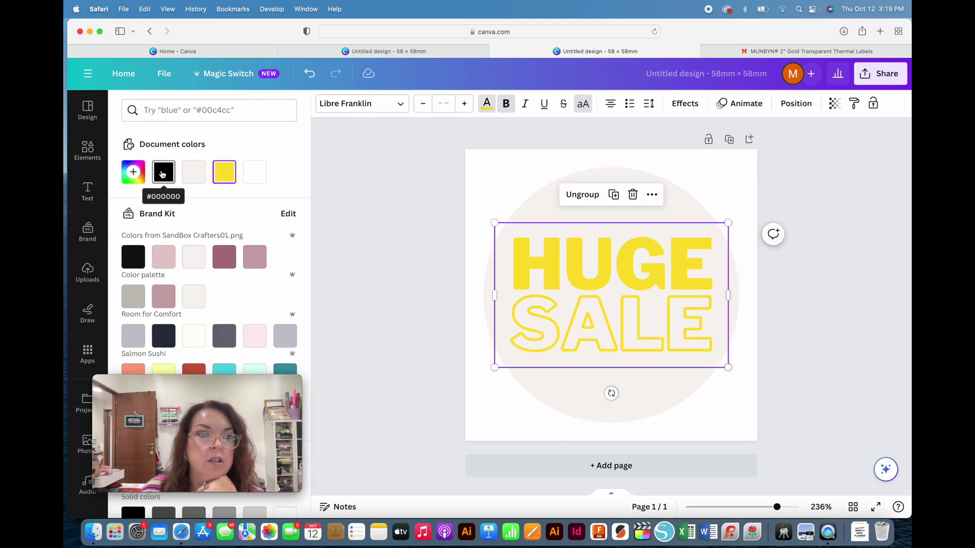
{"action": "left_click", "coordinate": [164, 172]}
{"action": "left_click", "coordinate": [368, 259]}
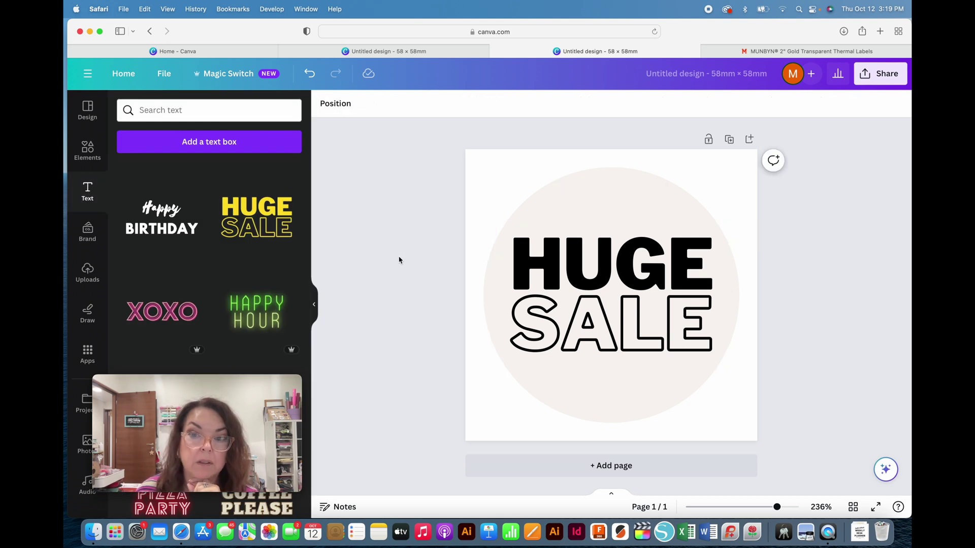
{"action": "left_click", "coordinate": [523, 264]}
{"action": "scroll", "coordinate": [239, 245], "scroll_direction": "down", "scroll_amount": 5}
{"action": "key", "text": "Delete"}
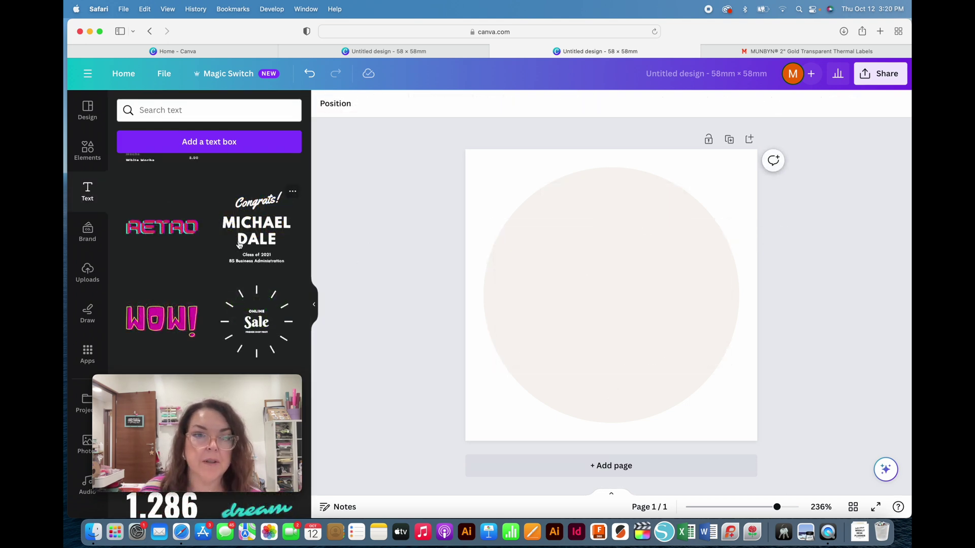
{"action": "scroll", "coordinate": [239, 244], "scroll_direction": "down", "scroll_amount": 1}
{"action": "scroll", "coordinate": [239, 245], "scroll_direction": "down", "scroll_amount": 4}
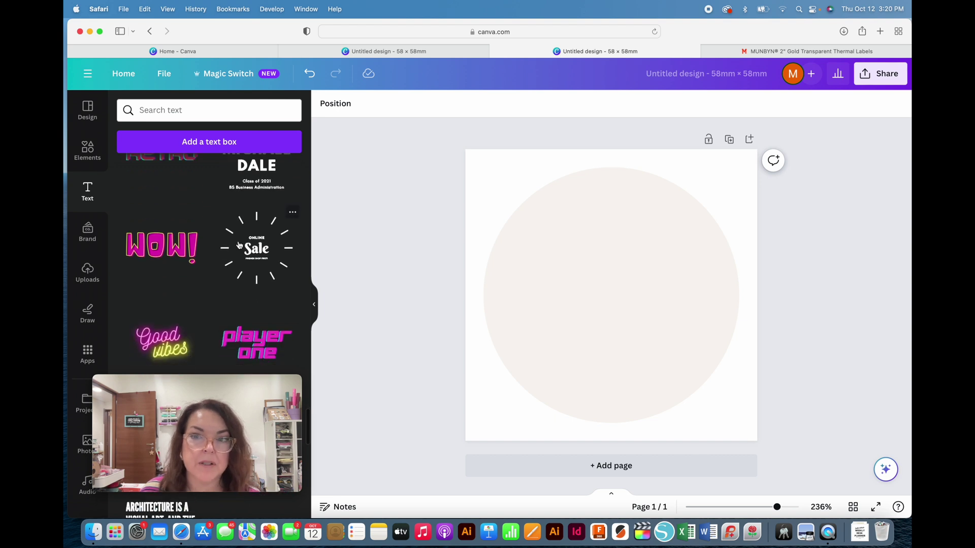
{"action": "scroll", "coordinate": [239, 245], "scroll_direction": "down", "scroll_amount": 3}
{"action": "scroll", "coordinate": [239, 245], "scroll_direction": "up", "scroll_amount": 5}
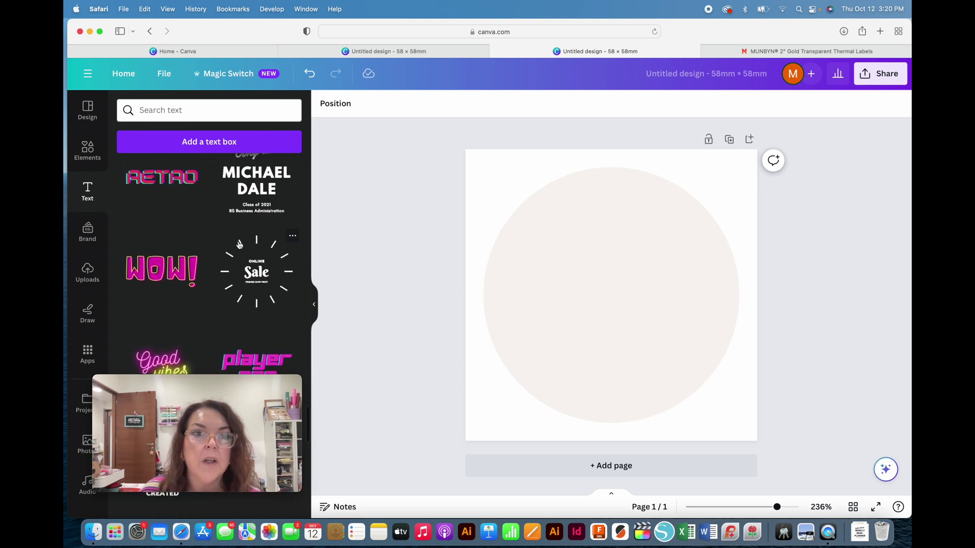
{"action": "scroll", "coordinate": [239, 245], "scroll_direction": "up", "scroll_amount": 2}
{"action": "scroll", "coordinate": [240, 245], "scroll_direction": "up", "scroll_amount": 5}
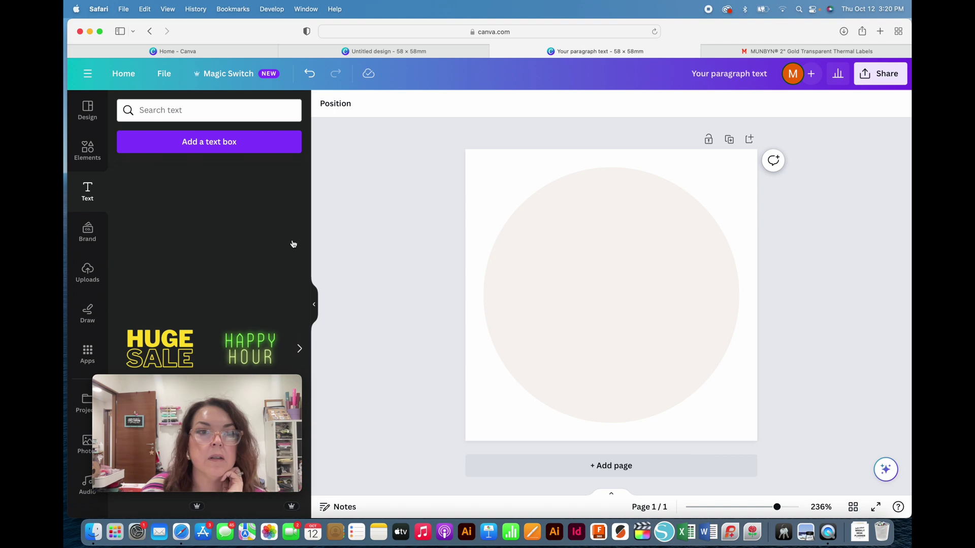
{"action": "left_click", "coordinate": [225, 148]}
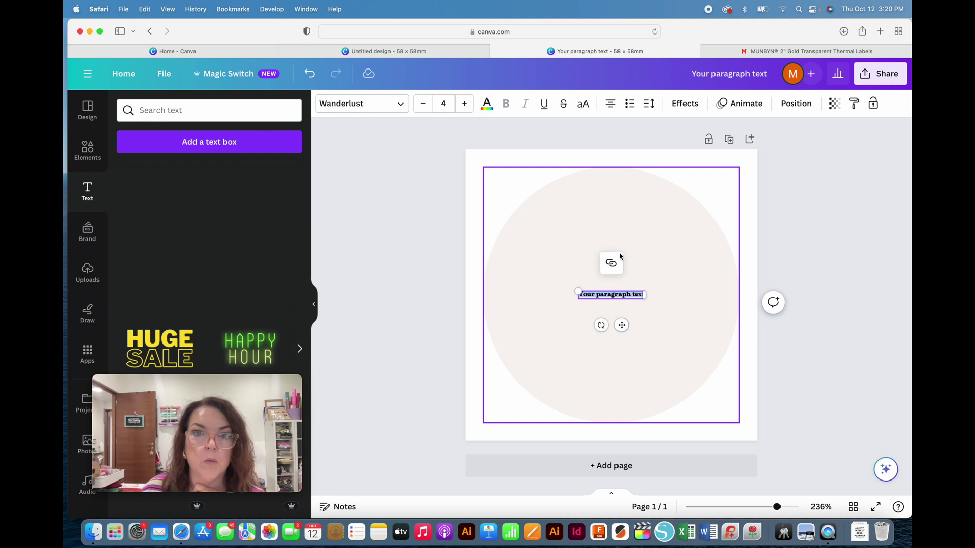
{"action": "left_click", "coordinate": [309, 73]}
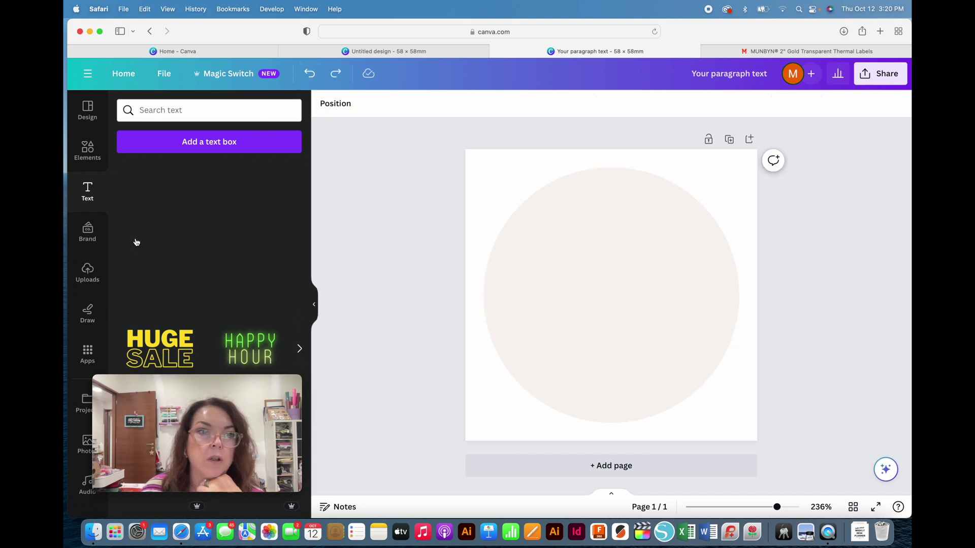
{"action": "scroll", "coordinate": [180, 218], "scroll_direction": "down", "scroll_amount": 3}
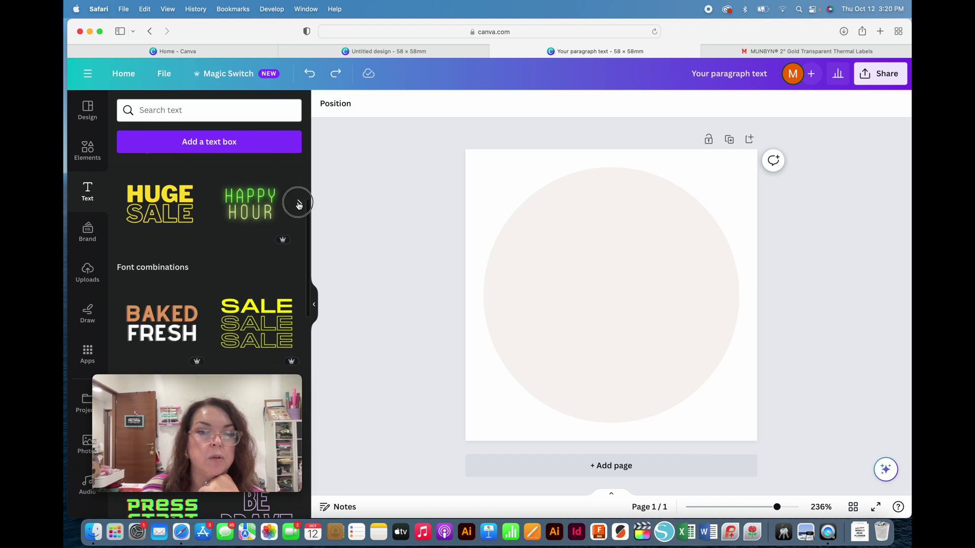
{"action": "left_click", "coordinate": [299, 204]}
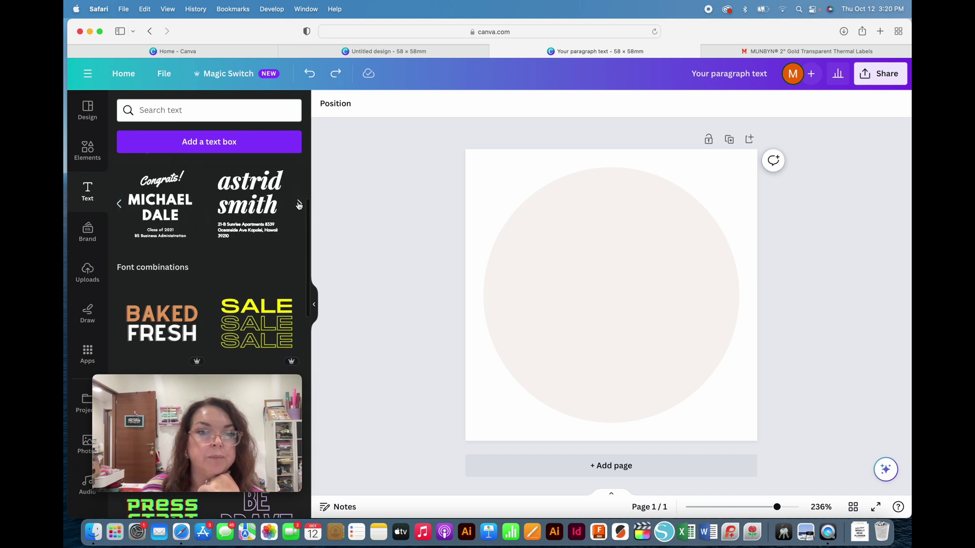
Add the Congrats! graduation text style, enlarge it and centre it on the circle.
{"action": "left_click", "coordinate": [162, 204]}
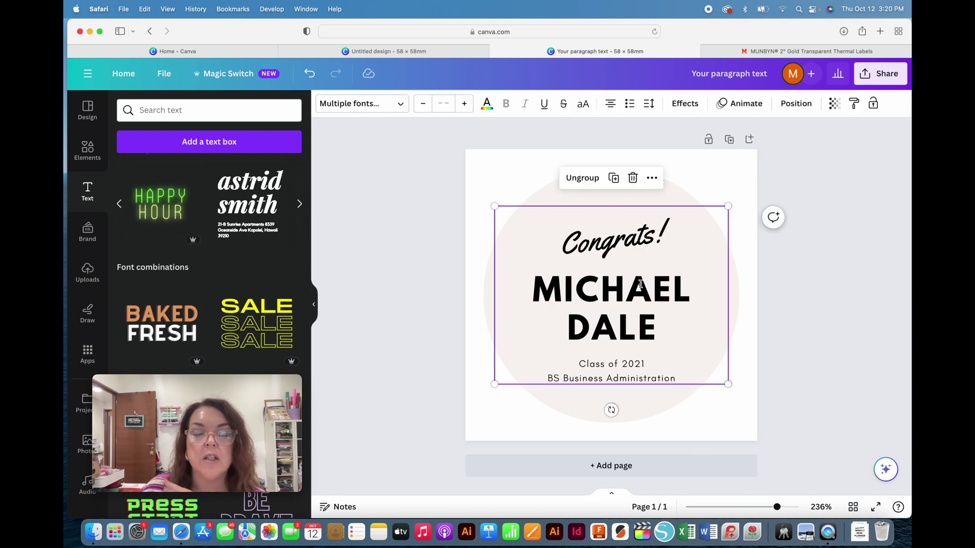
{"action": "left_click_drag", "start_coordinate": [729, 206], "coordinate": [753, 187]}
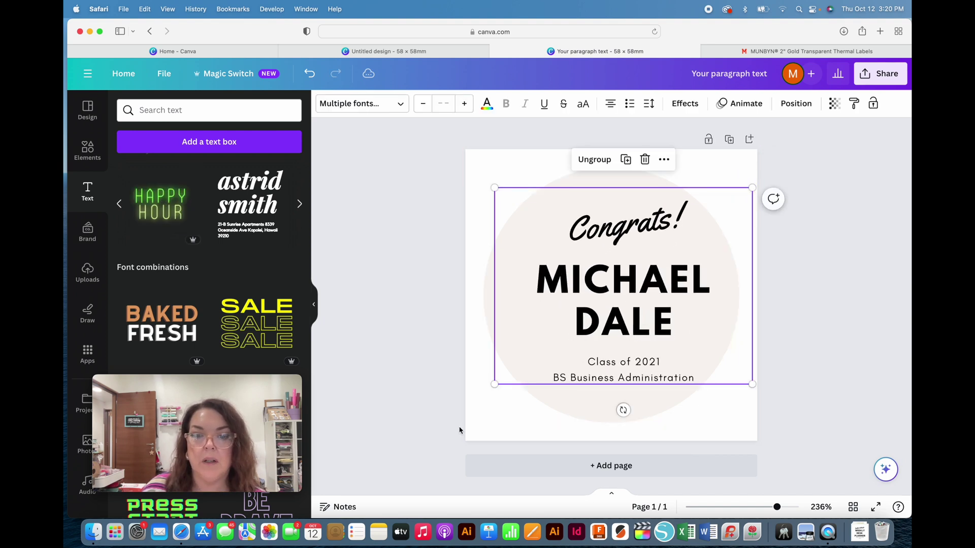
{"action": "left_click_drag", "start_coordinate": [493, 384], "coordinate": [464, 406]}
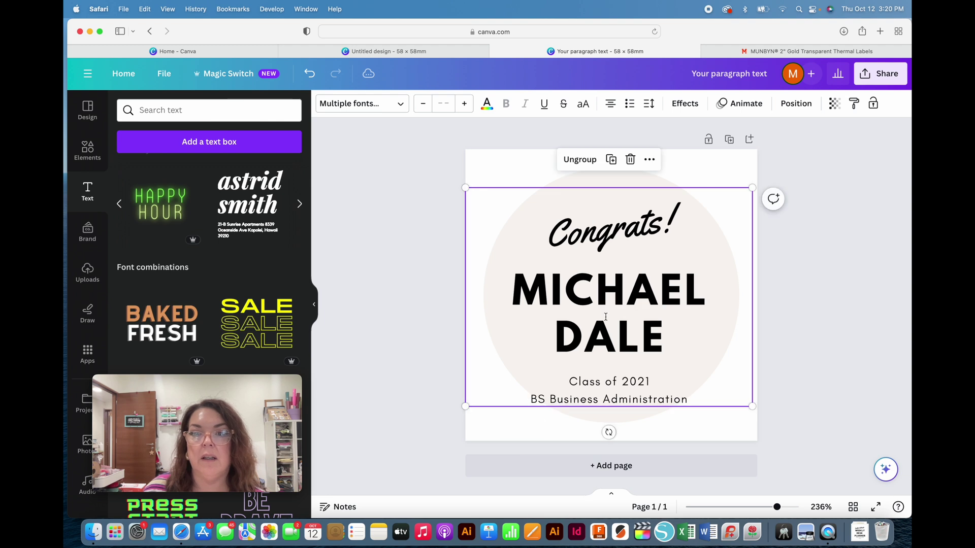
{"action": "left_click_drag", "start_coordinate": [603, 335], "coordinate": [603, 320]}
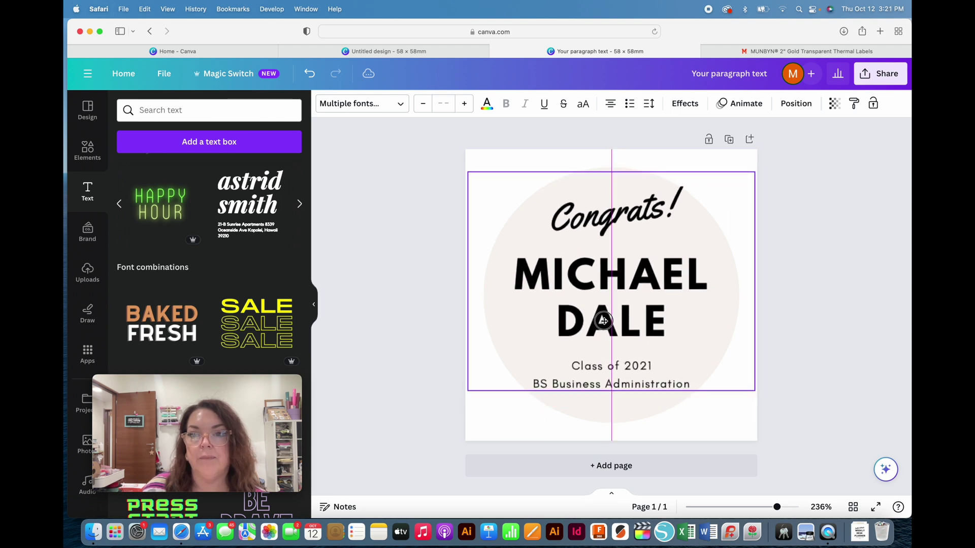
Replace the large name text with DESK on one line and PLANNER below.
{"action": "left_click", "coordinate": [669, 262]}
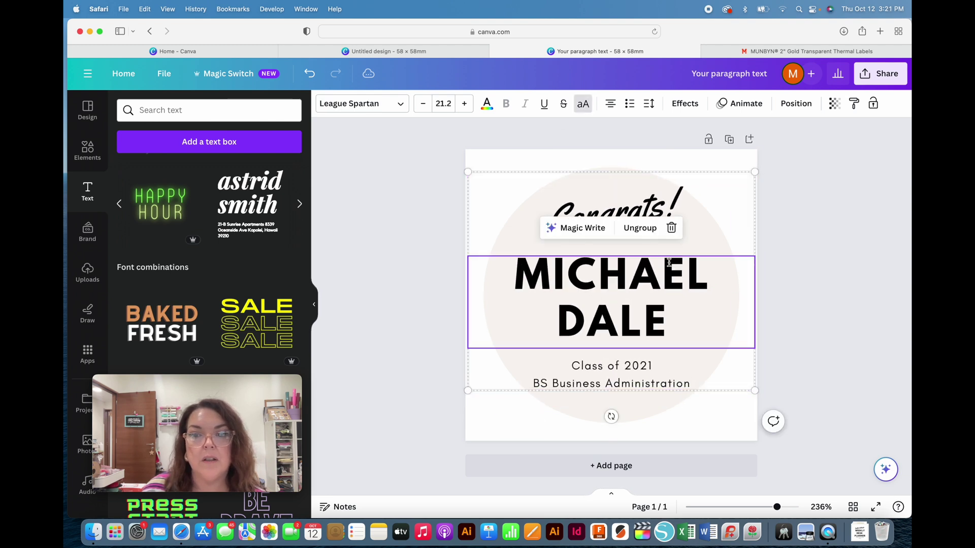
{"action": "left_click", "coordinate": [685, 295]}
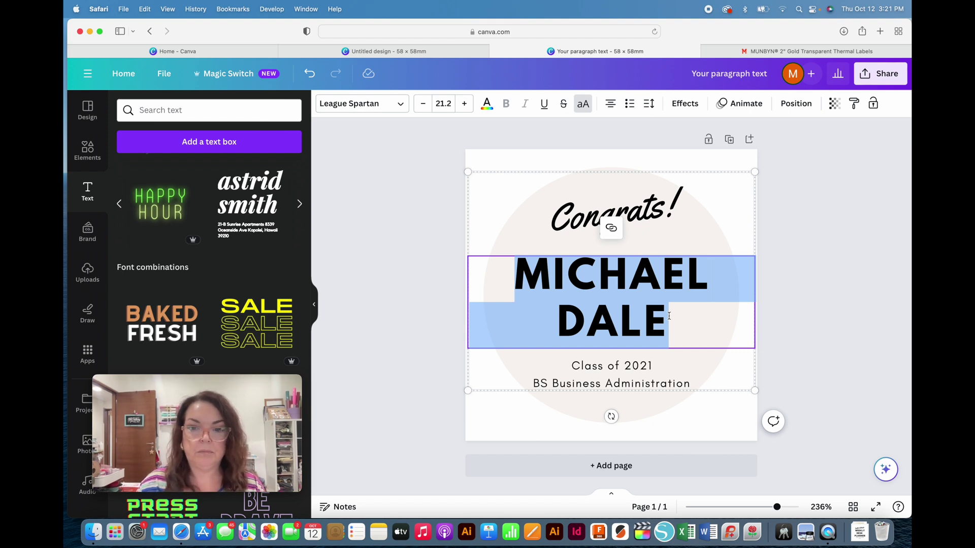
{"action": "type", "text": "CA"}
{"action": "key", "text": "BackSpace"}
{"action": "key", "text": "BackSpace"}
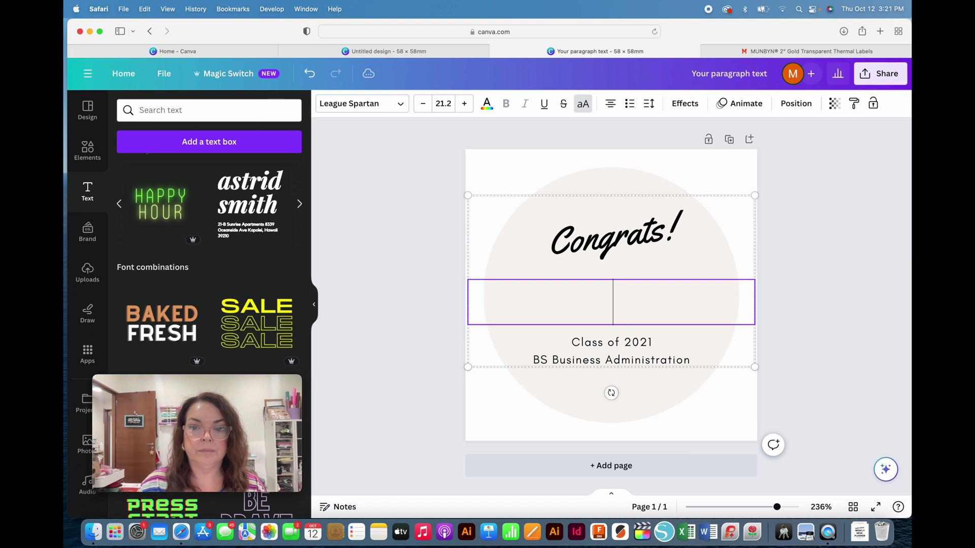
{"action": "type", "text": "DESK"}
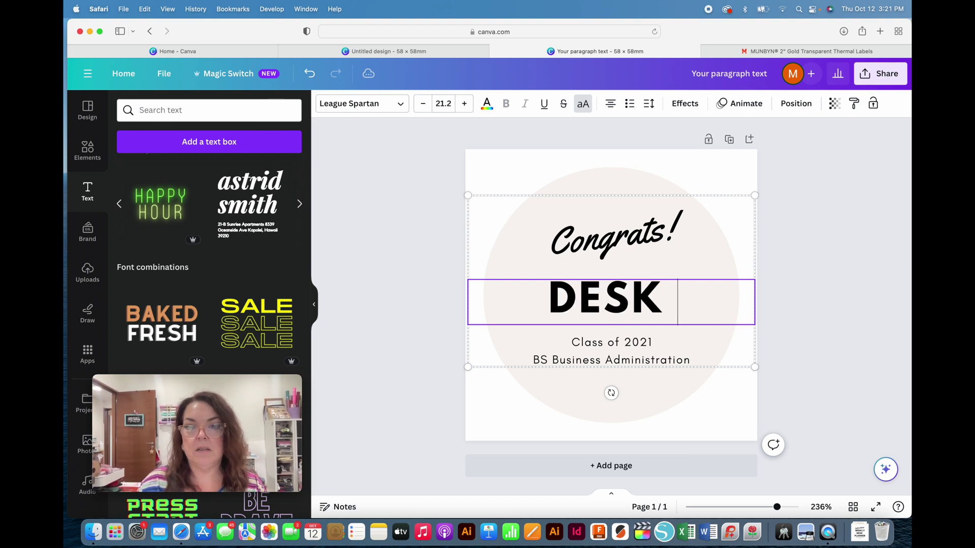
{"action": "key", "text": "Return"}
{"action": "type", "text": "PLANNER"}
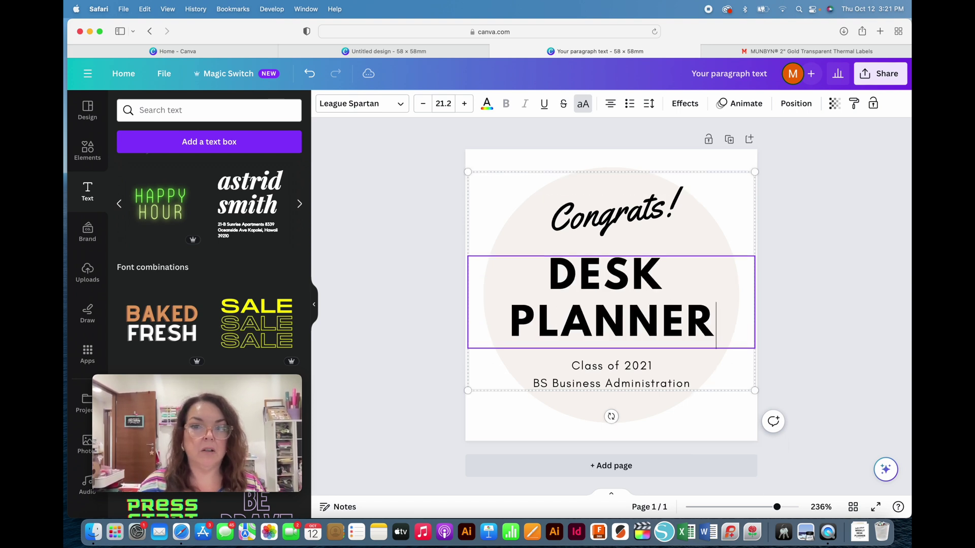
Change the Congrats! script heading to '52 weeks' and deselect.
{"action": "left_click", "coordinate": [658, 208]}
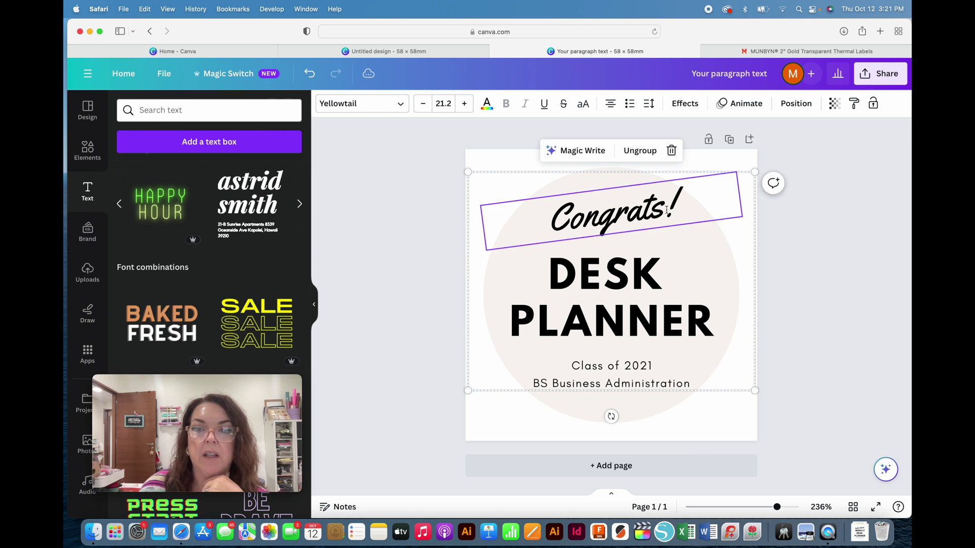
{"action": "double_click", "coordinate": [658, 207]}
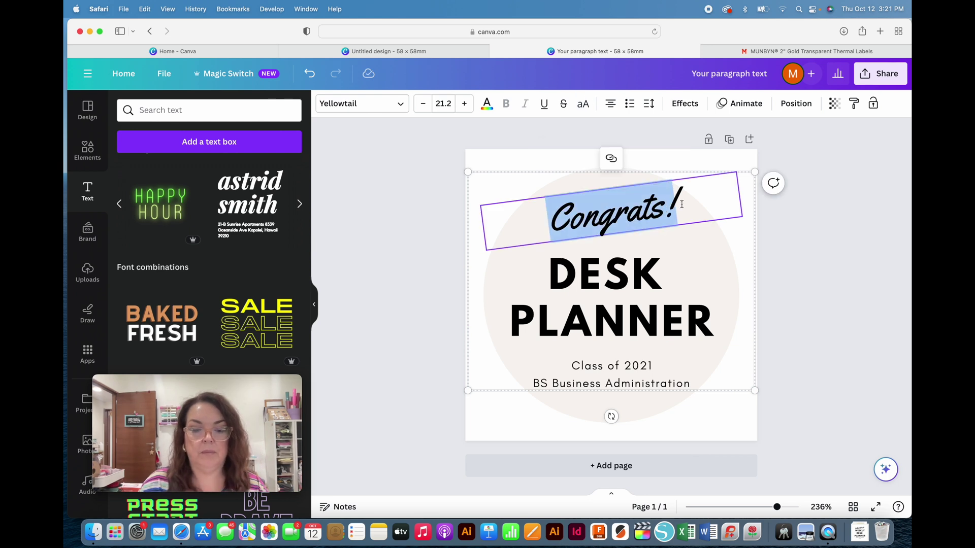
{"action": "type", "text": "52 weeks"}
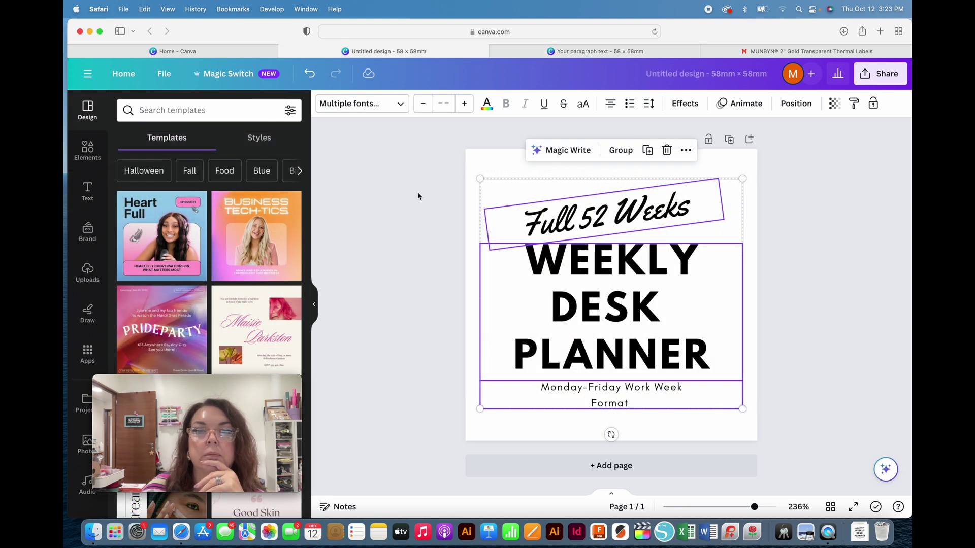
{"action": "left_click", "coordinate": [418, 196]}
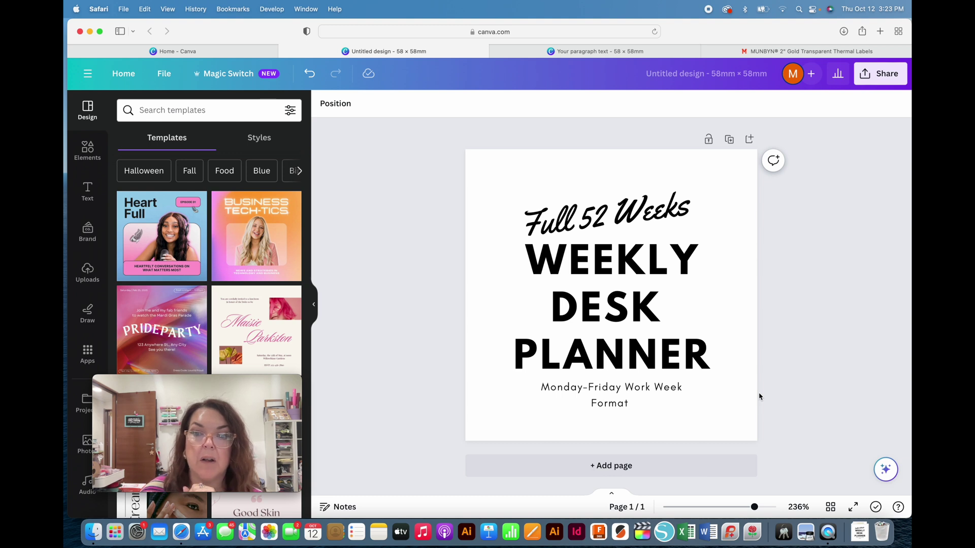
Copy the title text boxes and paste them onto the circle in the 'Your paragraph text' design.
{"action": "left_click_drag", "start_coordinate": [408, 191], "coordinate": [790, 414]}
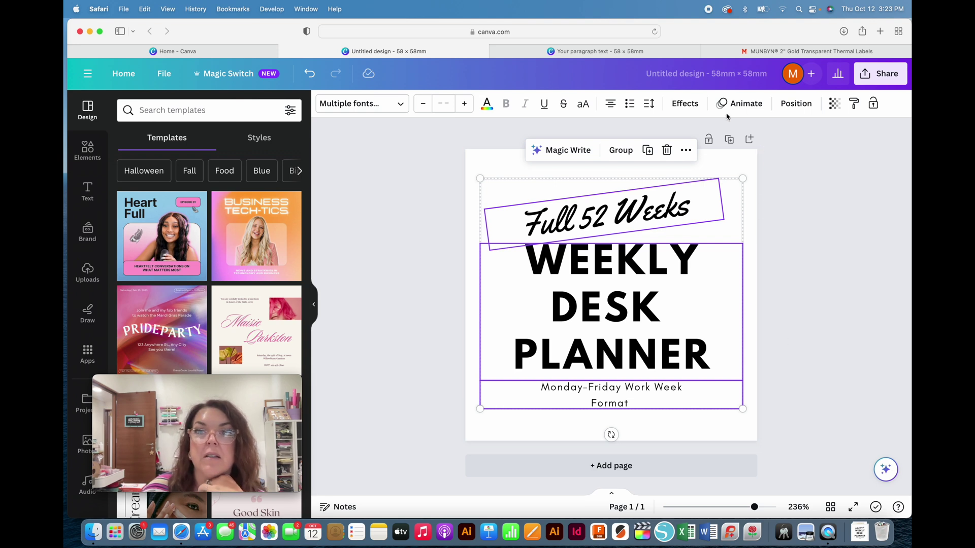
{"action": "left_click", "coordinate": [621, 54]}
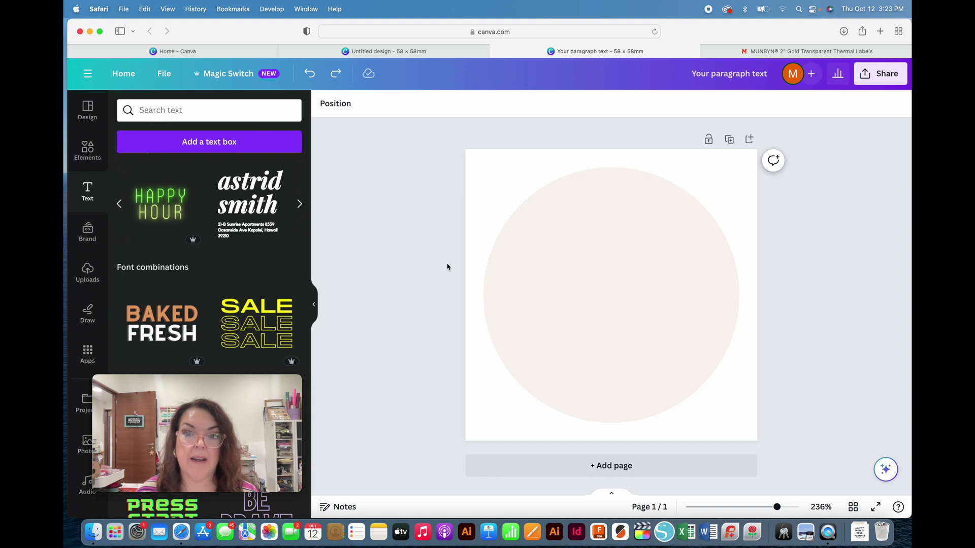
{"action": "key", "text": "super+v"}
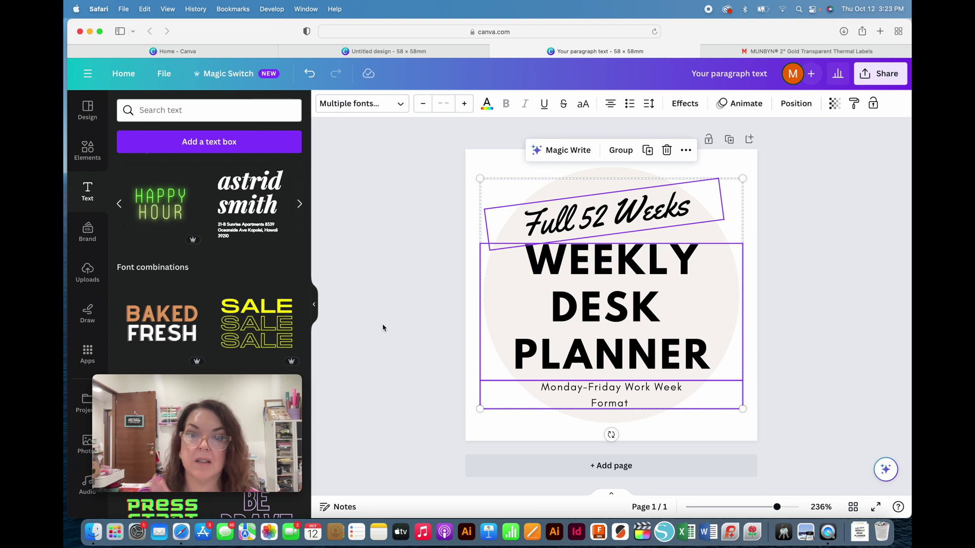
{"action": "left_click", "coordinate": [418, 329]}
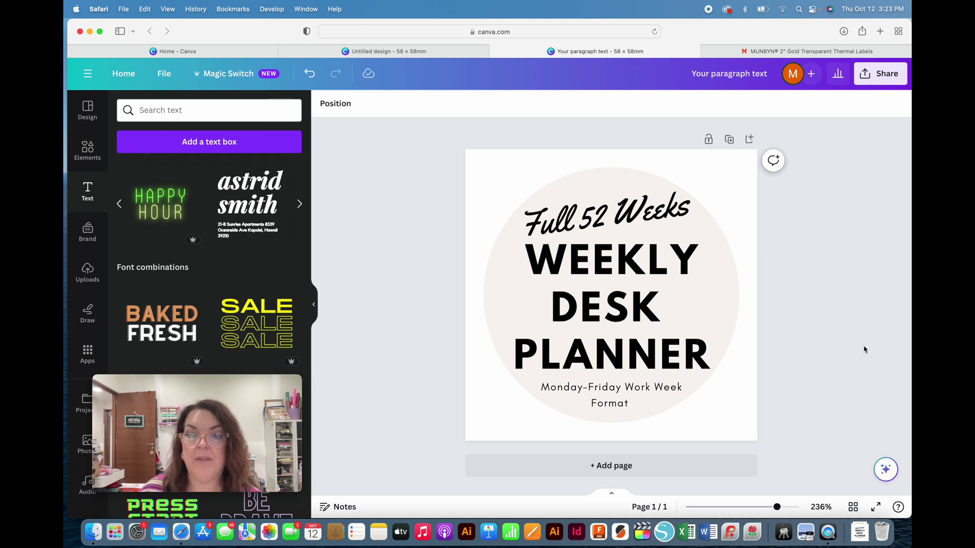
Duplicate the page and set the Page 2 circle's fill to white.
{"action": "left_click", "coordinate": [730, 139]}
{"action": "scroll", "coordinate": [396, 225], "scroll_direction": "up", "scroll_amount": 3}
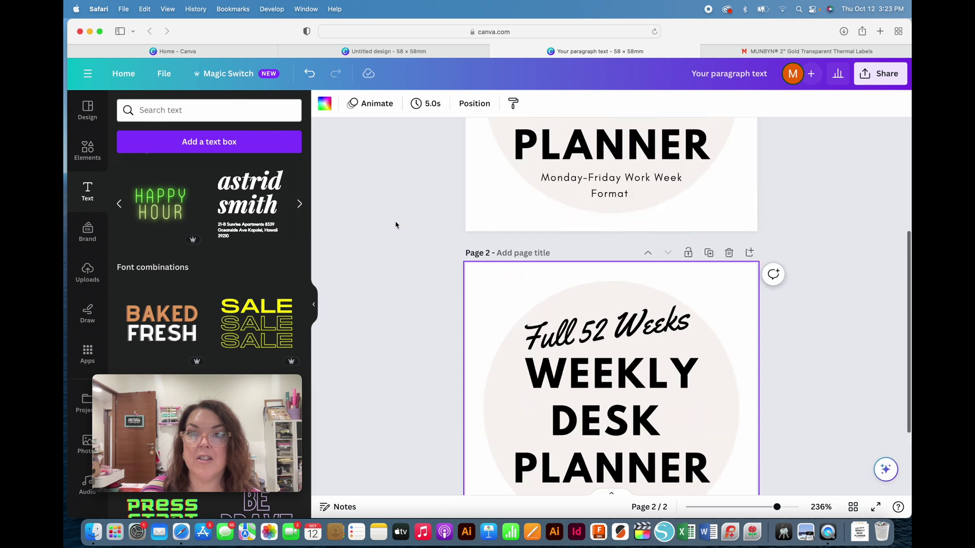
{"action": "scroll", "coordinate": [396, 225], "scroll_direction": "down", "scroll_amount": 3}
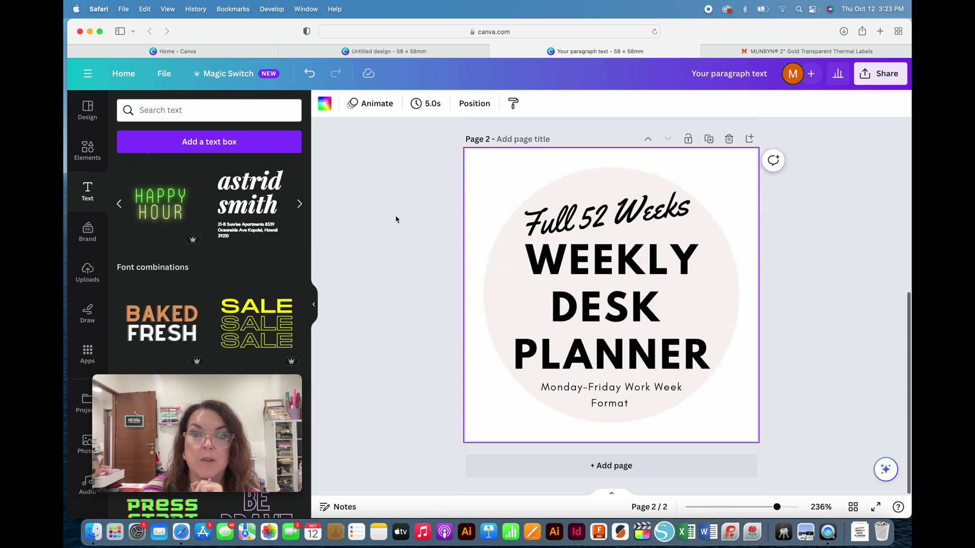
{"action": "left_click", "coordinate": [639, 174]}
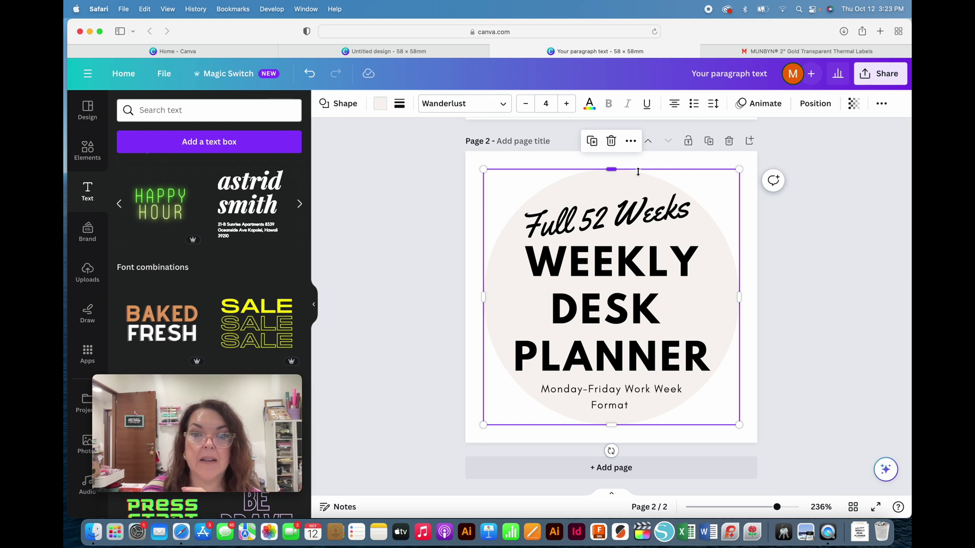
{"action": "left_click", "coordinate": [379, 103]}
{"action": "left_click", "coordinate": [255, 171]}
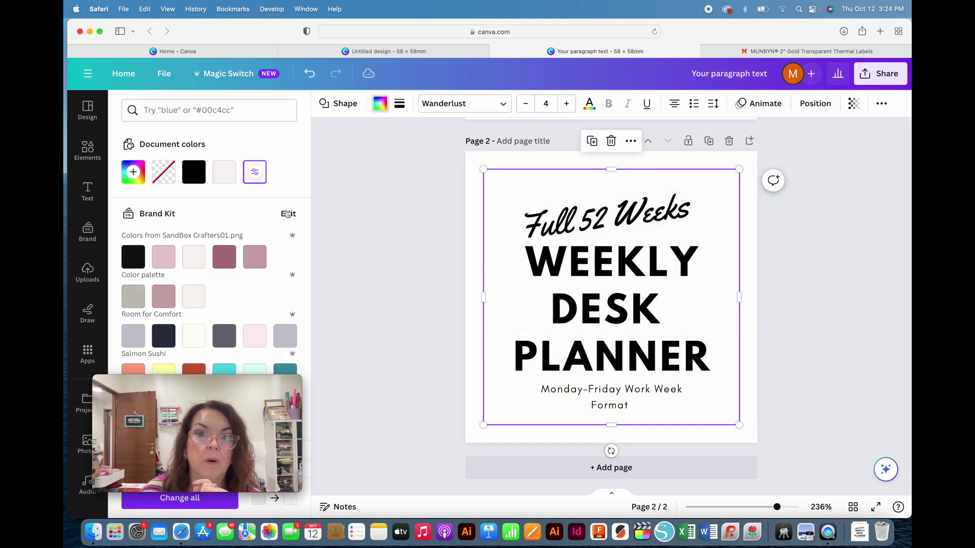
{"action": "left_click", "coordinate": [339, 228]}
{"action": "left_click", "coordinate": [340, 228]}
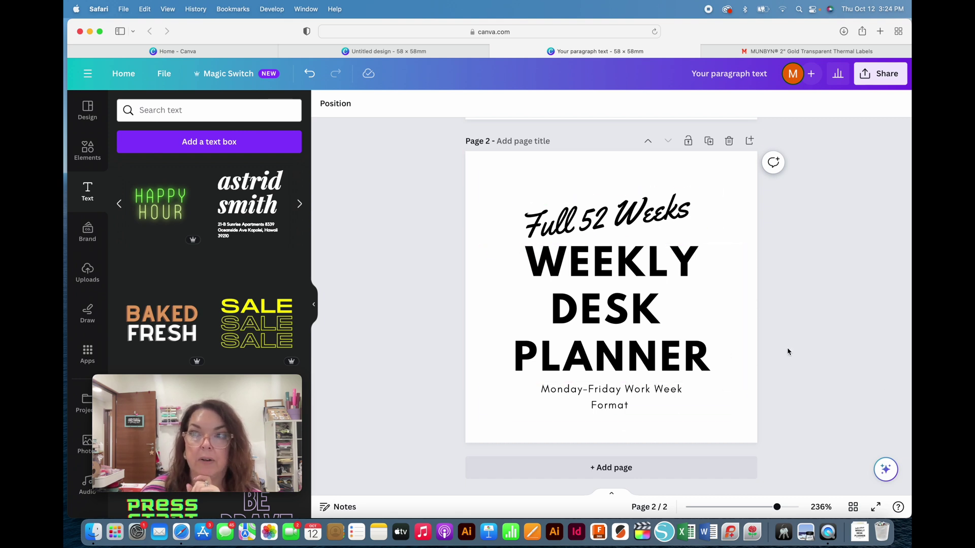
{"action": "left_click", "coordinate": [883, 75]}
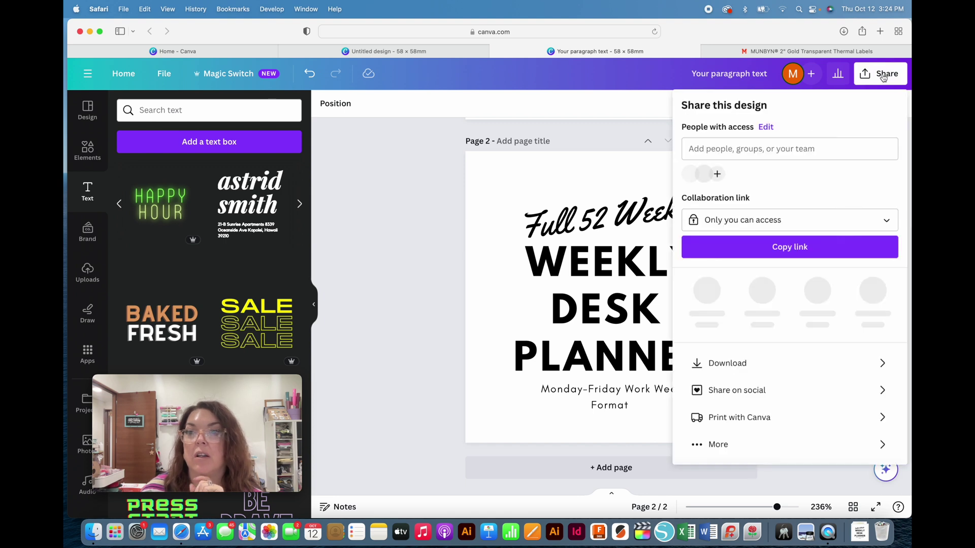
Download only Page 2 of the design as a PNG file.
{"action": "left_click", "coordinate": [748, 362]}
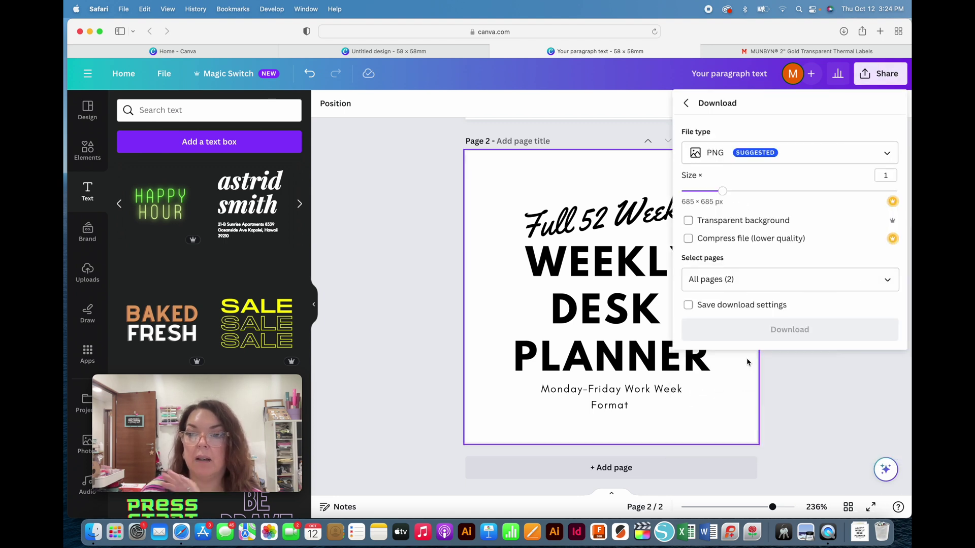
{"action": "left_click", "coordinate": [887, 282]}
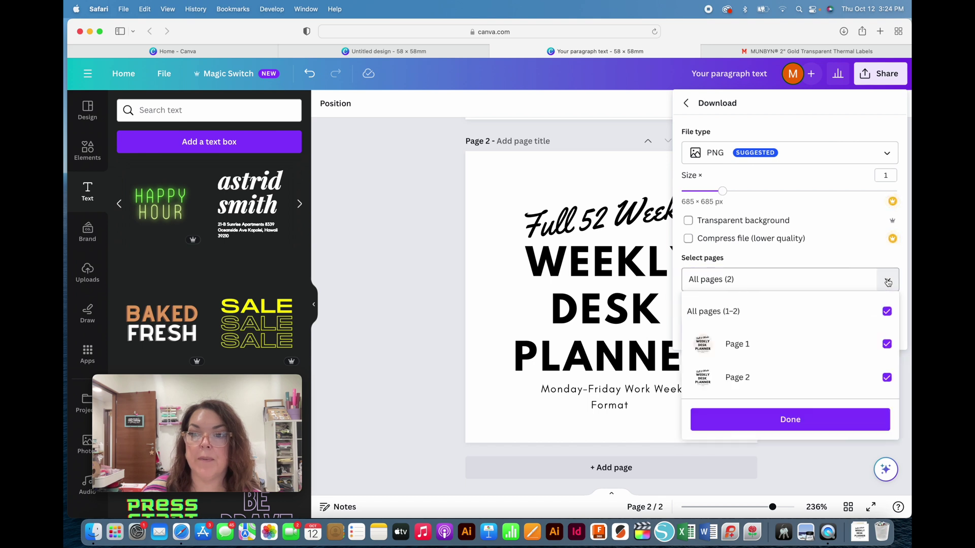
{"action": "left_click", "coordinate": [887, 311]}
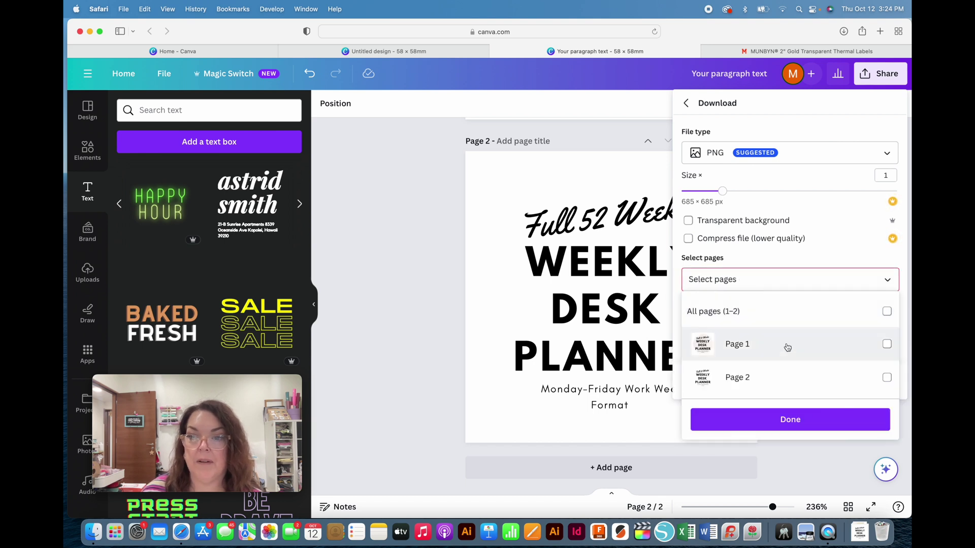
{"action": "left_click", "coordinate": [887, 378]}
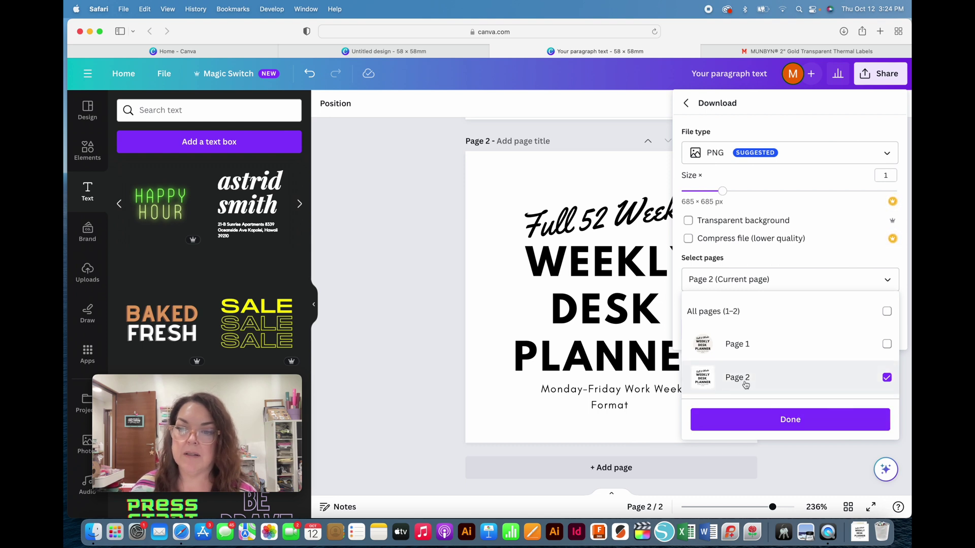
{"action": "left_click", "coordinate": [786, 421]}
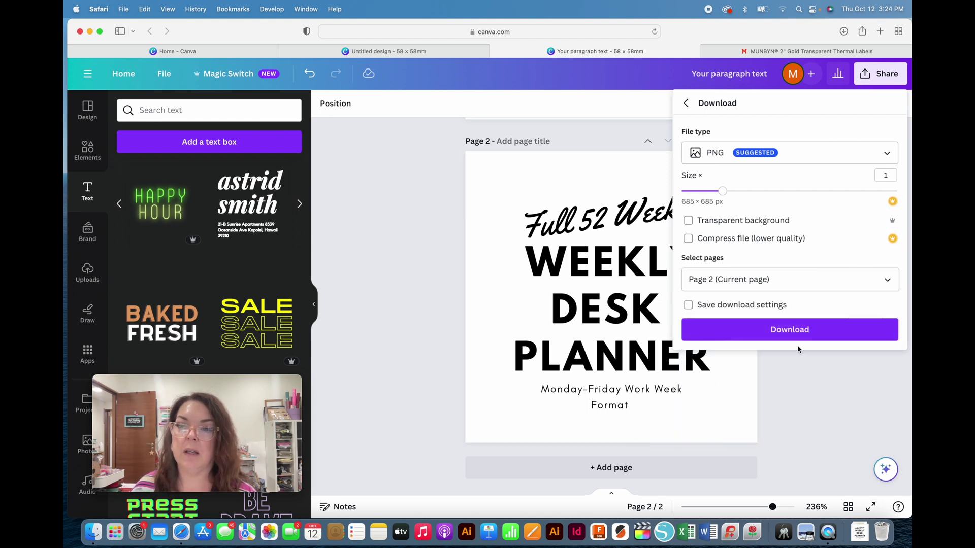
{"action": "left_click", "coordinate": [791, 331]}
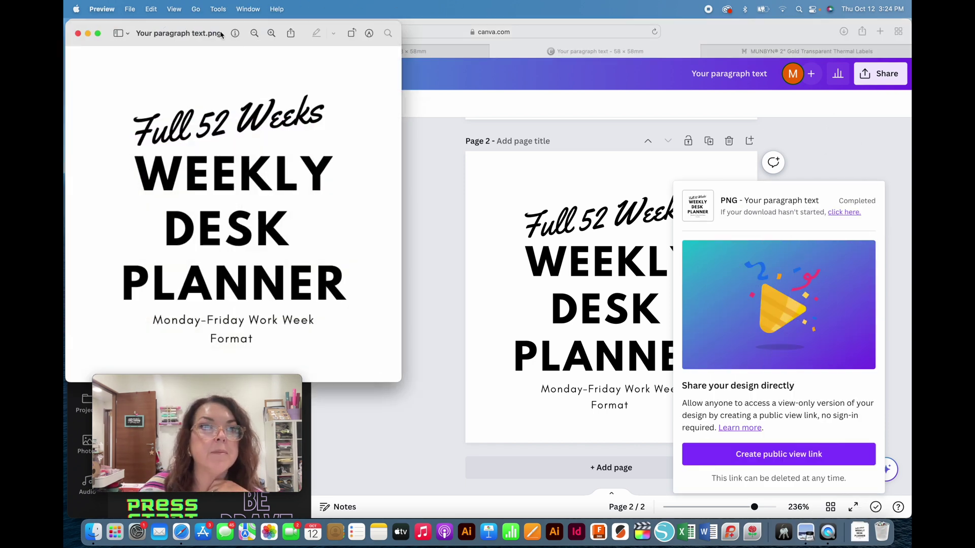
Centre the Preview window and bring up the Print dialog for the label PNG.
{"action": "left_click_drag", "start_coordinate": [222, 34], "coordinate": [480, 32]}
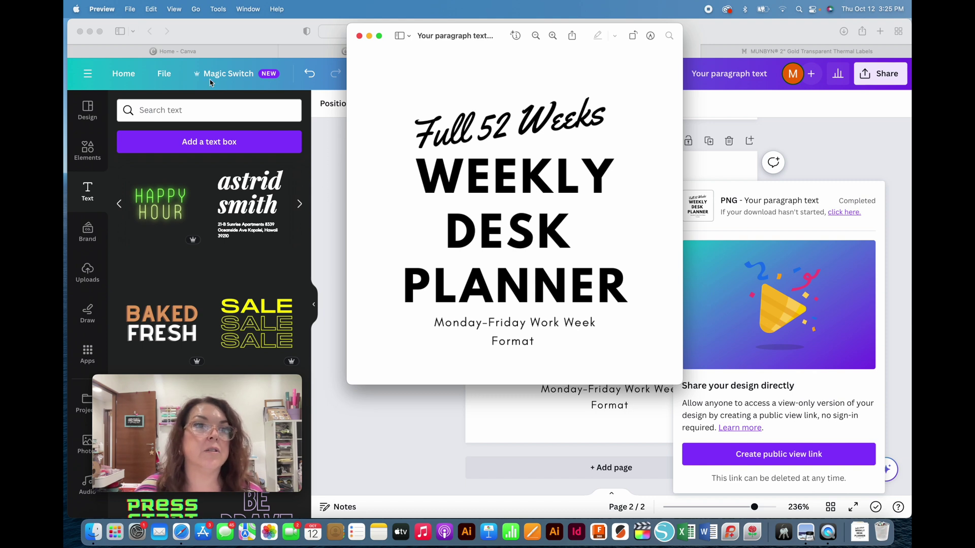
{"action": "left_click", "coordinate": [130, 8]}
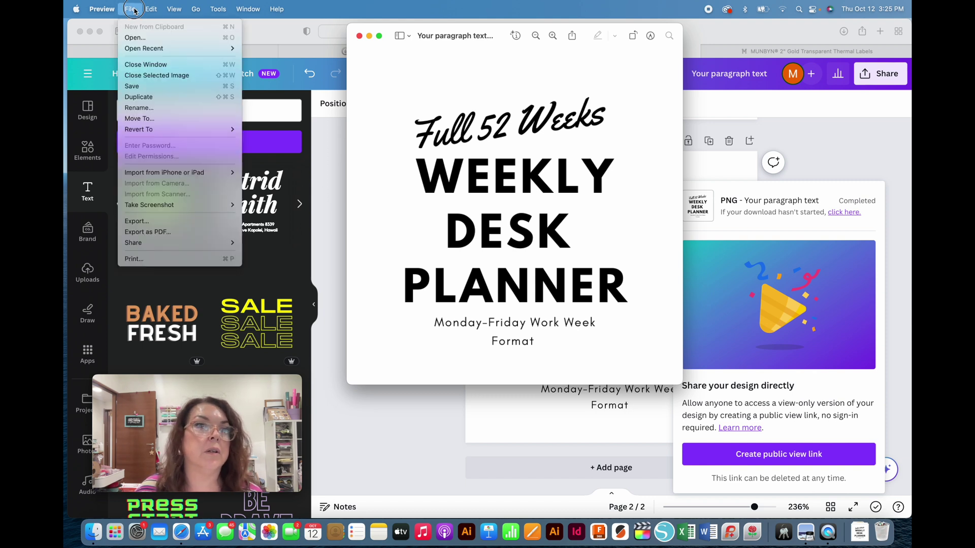
{"action": "left_click", "coordinate": [160, 259]}
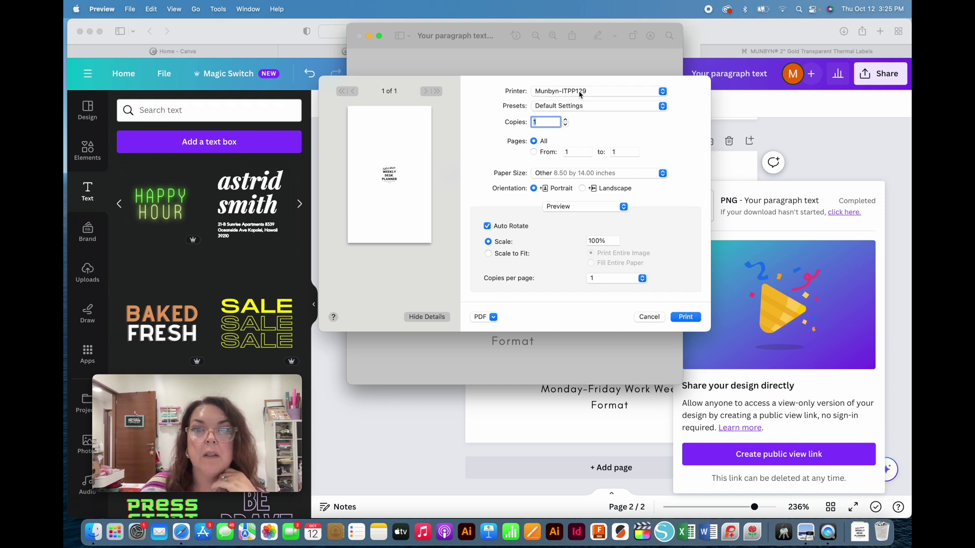
Keep printer Munbyn-ITPP129, pick the 2.00x2.00" paper size, and print the label.
{"action": "left_click", "coordinate": [596, 92]}
{"action": "left_click", "coordinate": [593, 93]}
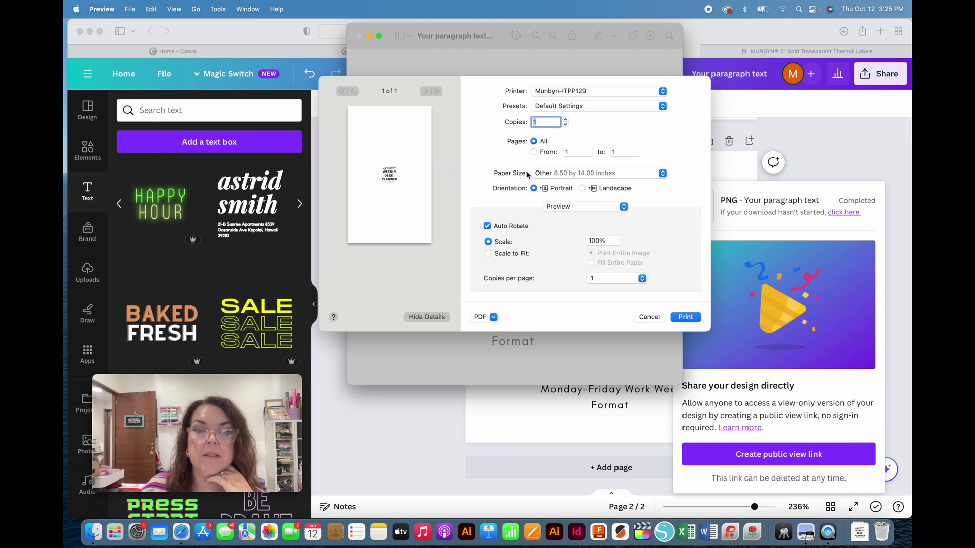
{"action": "left_click", "coordinate": [563, 174]}
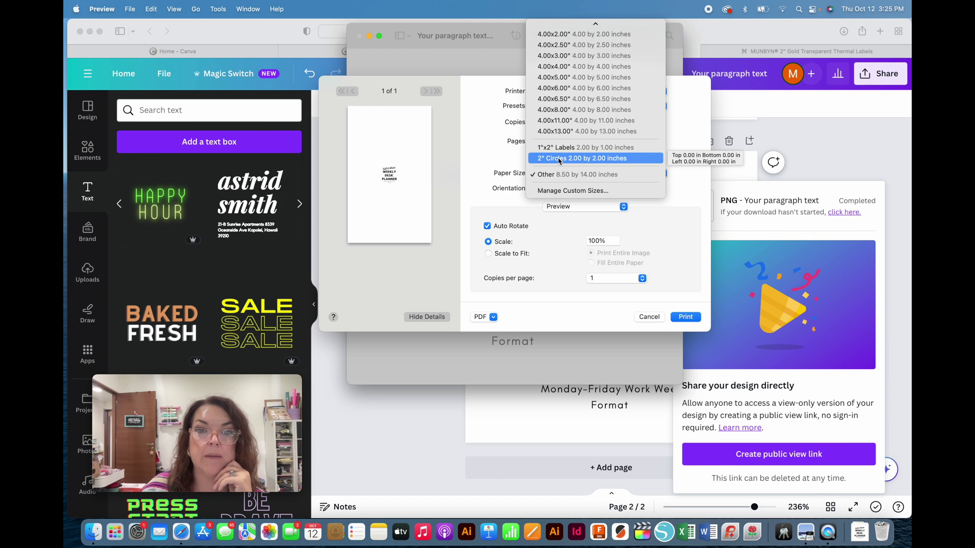
{"action": "scroll", "coordinate": [558, 161], "scroll_direction": "up", "scroll_amount": 10}
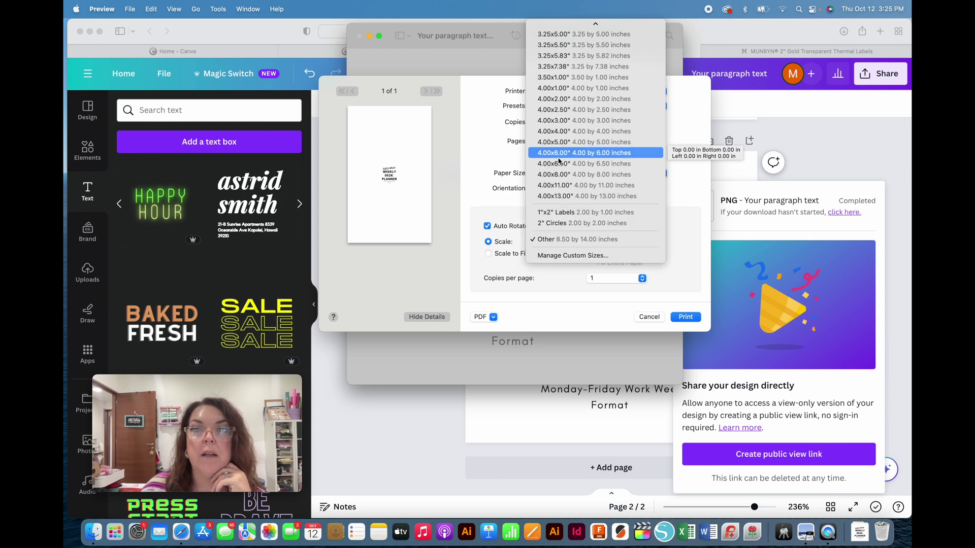
{"action": "scroll", "coordinate": [558, 161], "scroll_direction": "up", "scroll_amount": 5}
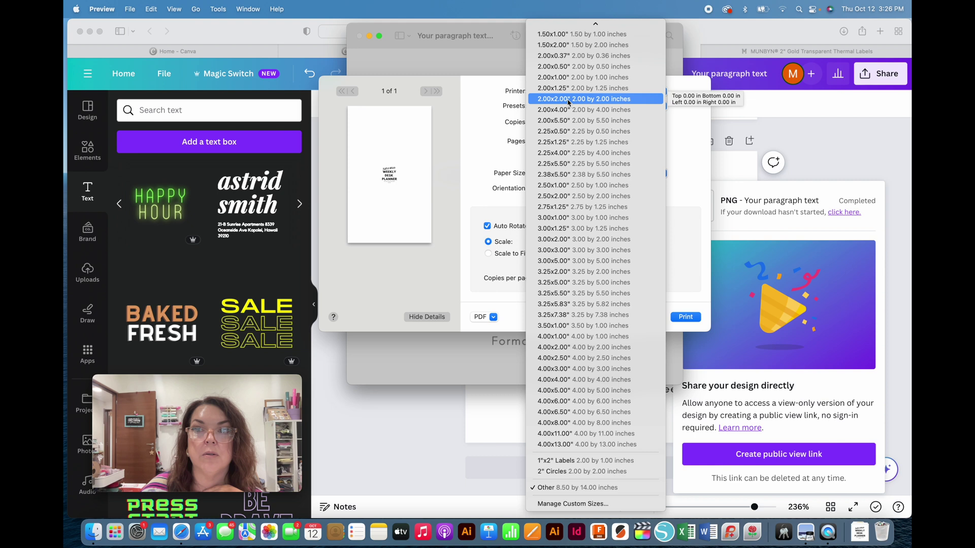
{"action": "left_click", "coordinate": [569, 102]}
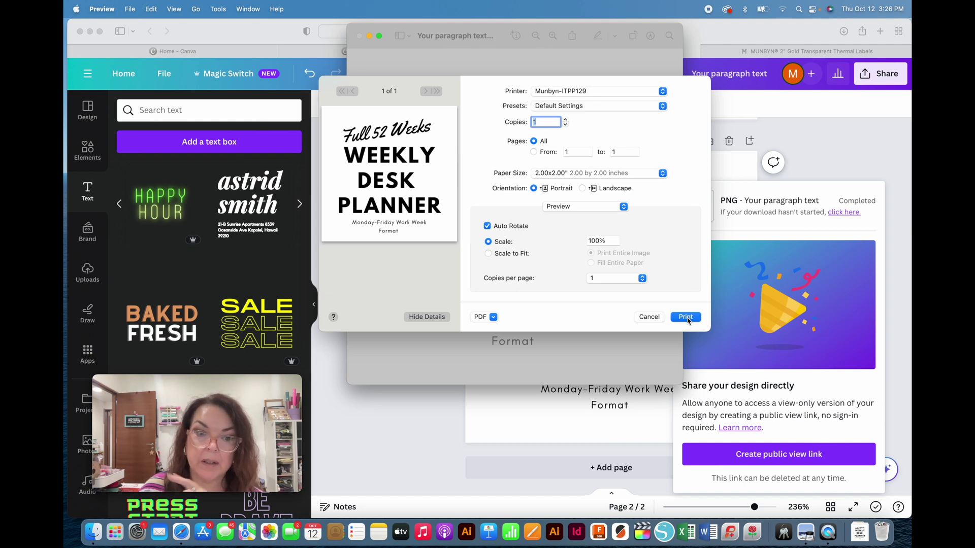
{"action": "left_click", "coordinate": [686, 317]}
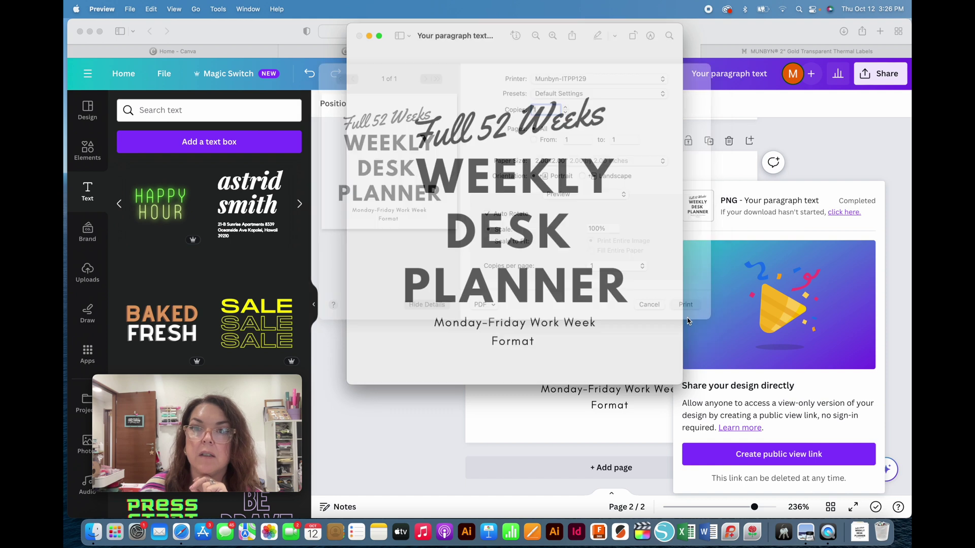